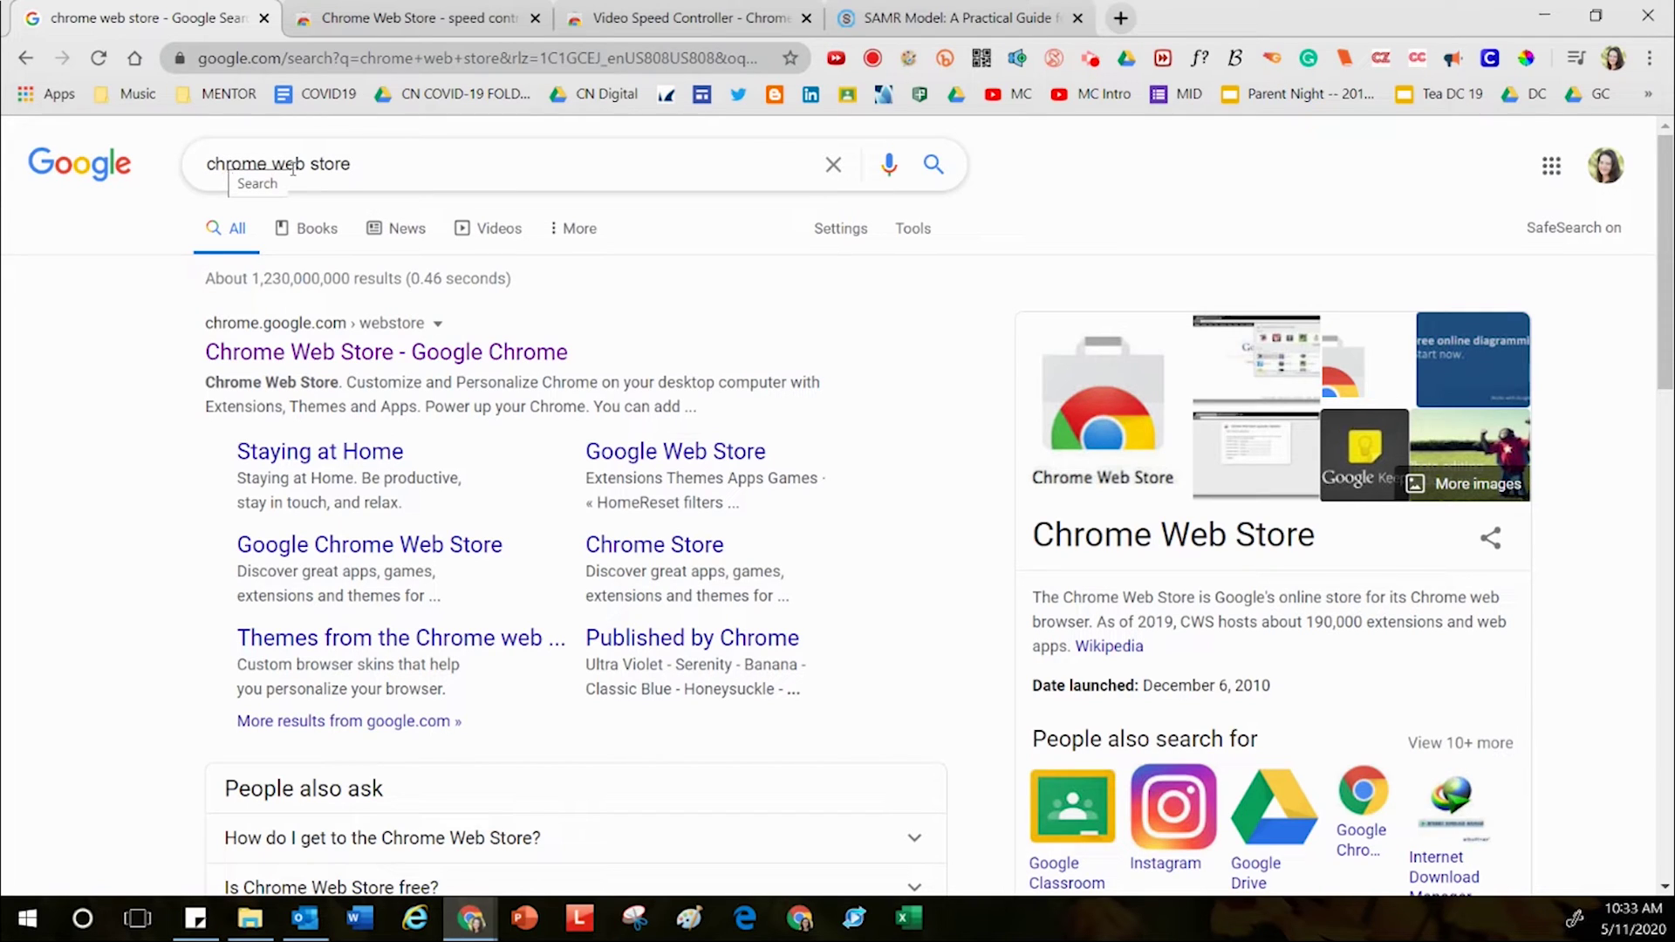
# Step: Go from the Google results for 'chrome web store' to the store's Extensions page
pyautogui.click(392, 165)
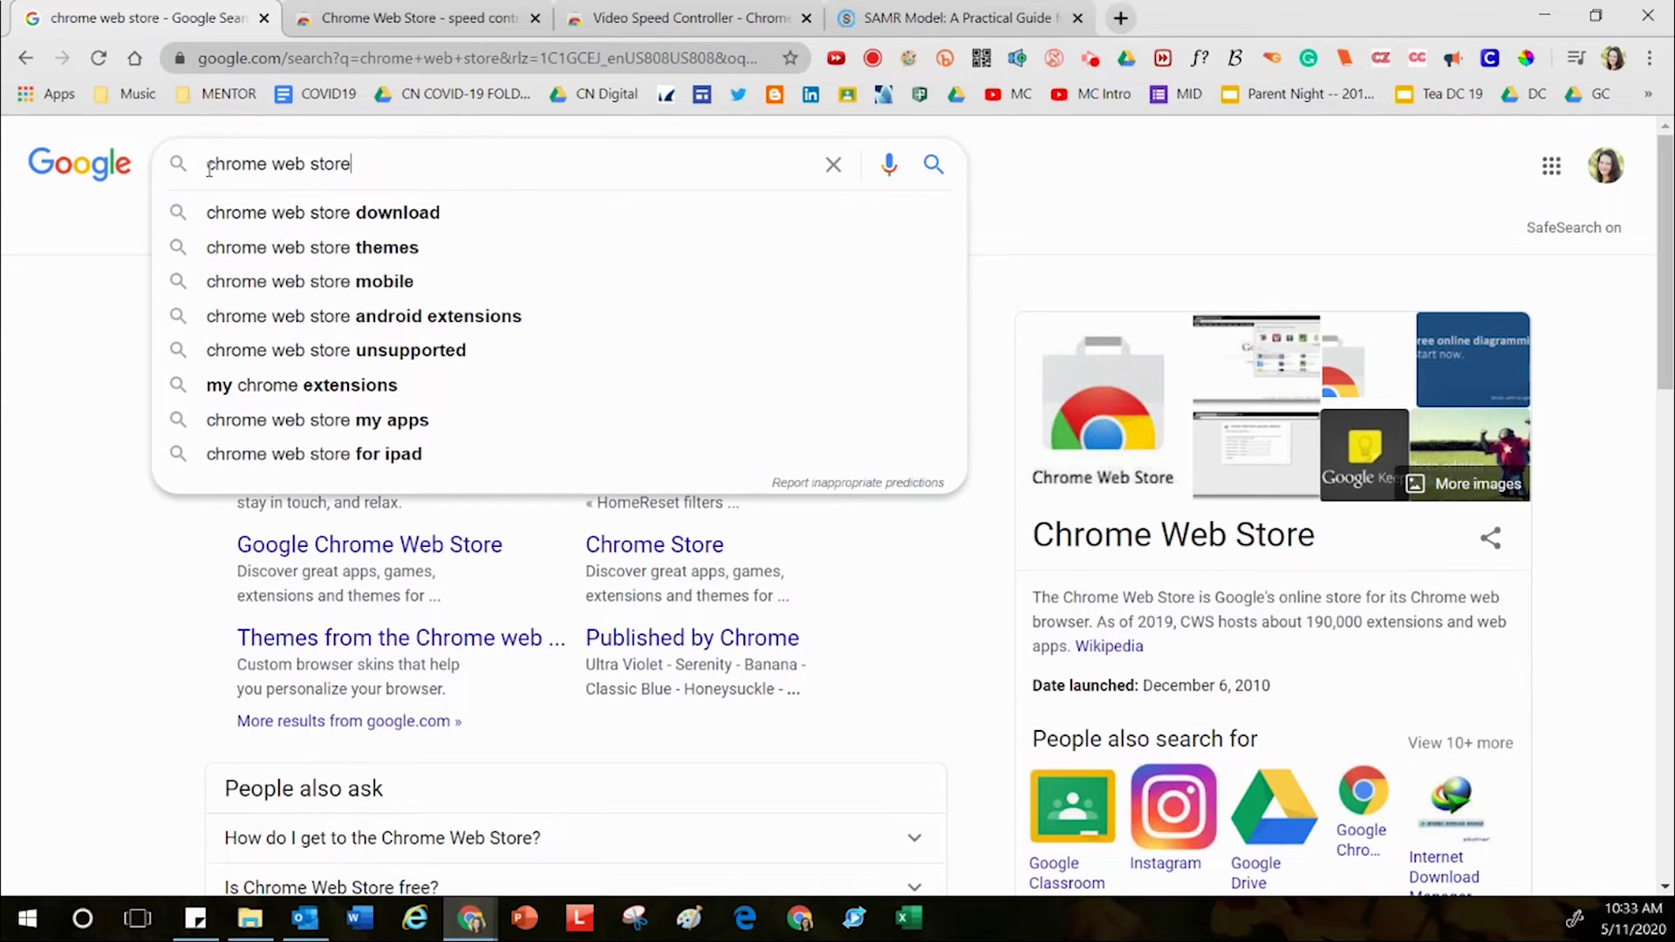
pyautogui.click(93, 273)
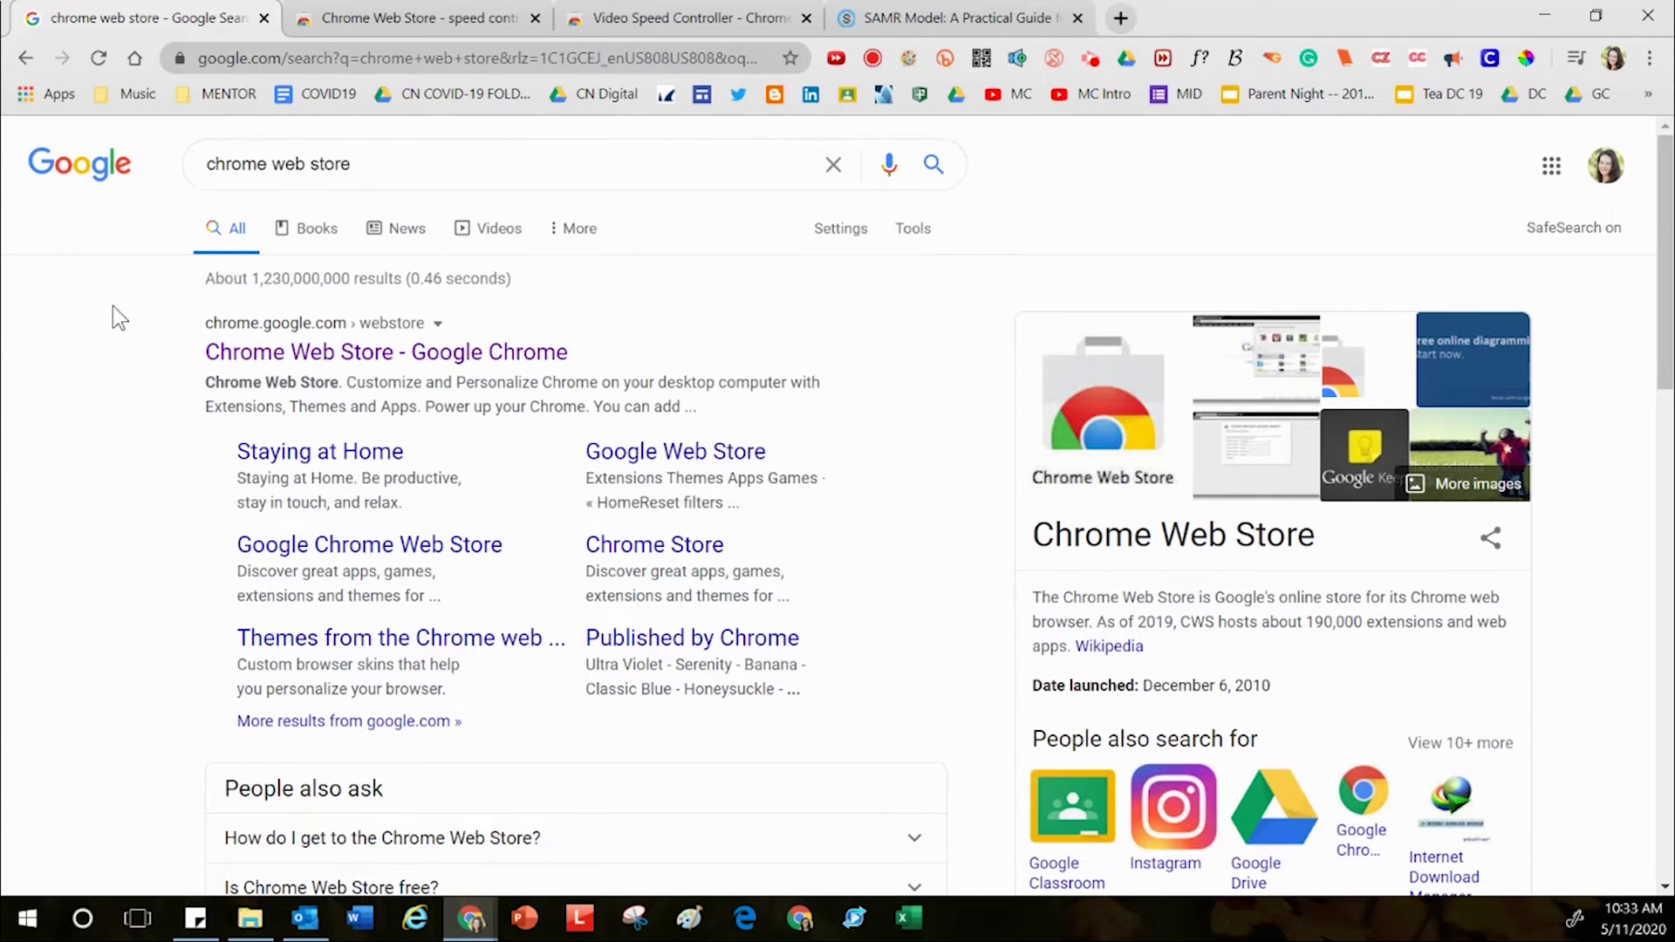
pyautogui.click(229, 361)
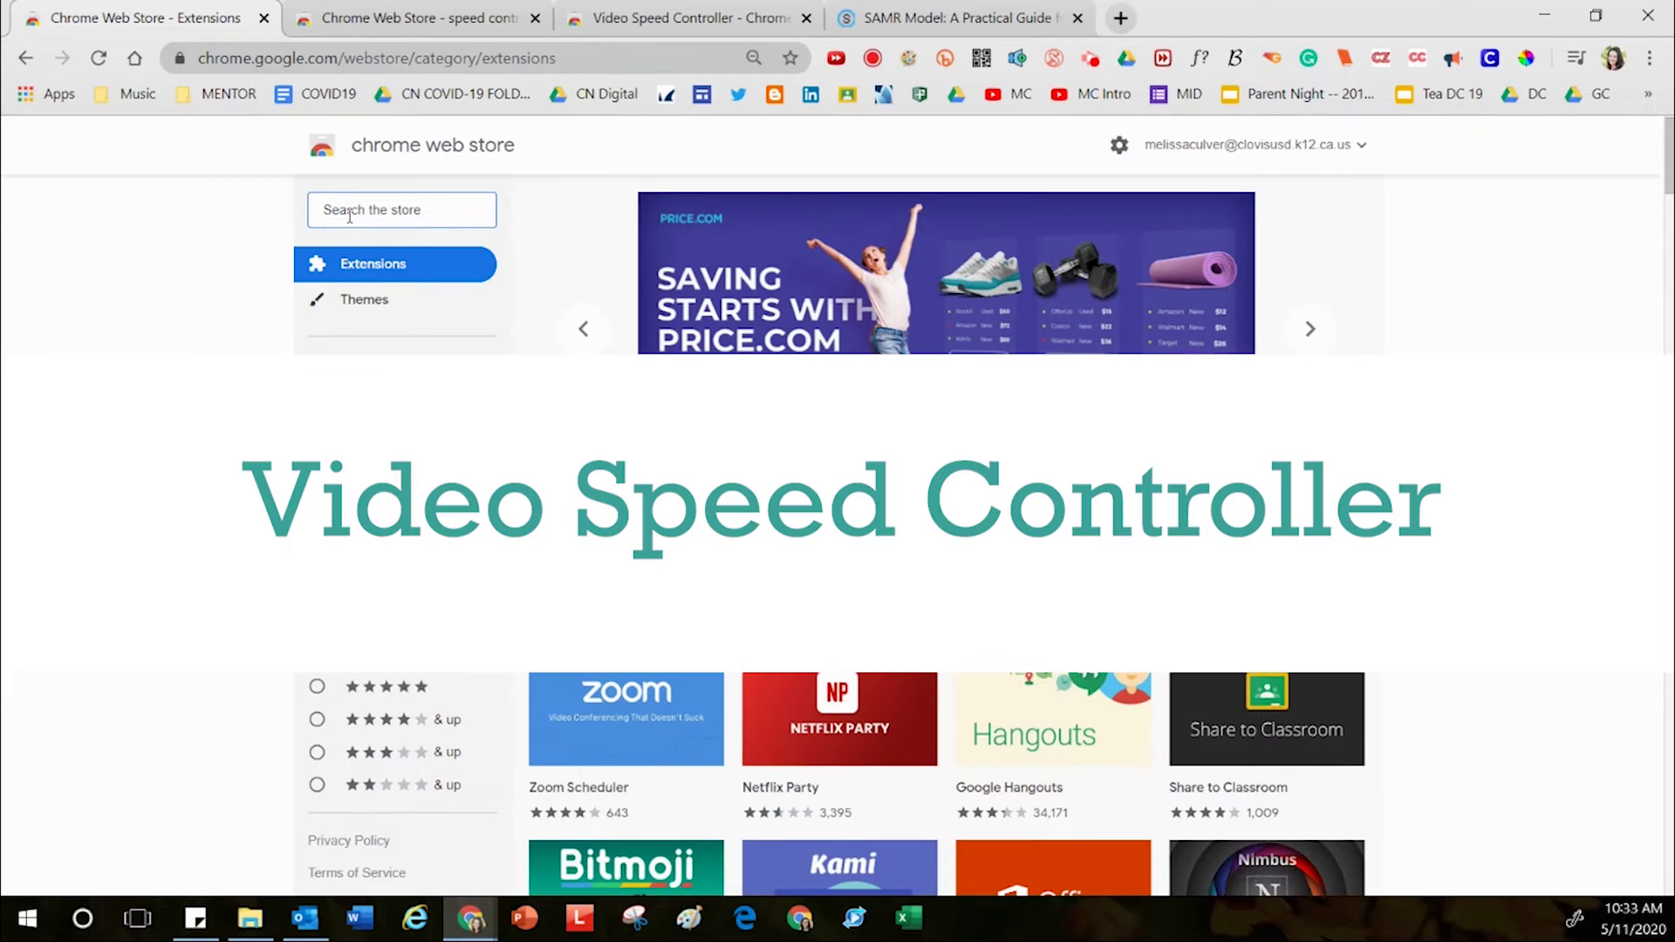
pyautogui.write('vide')
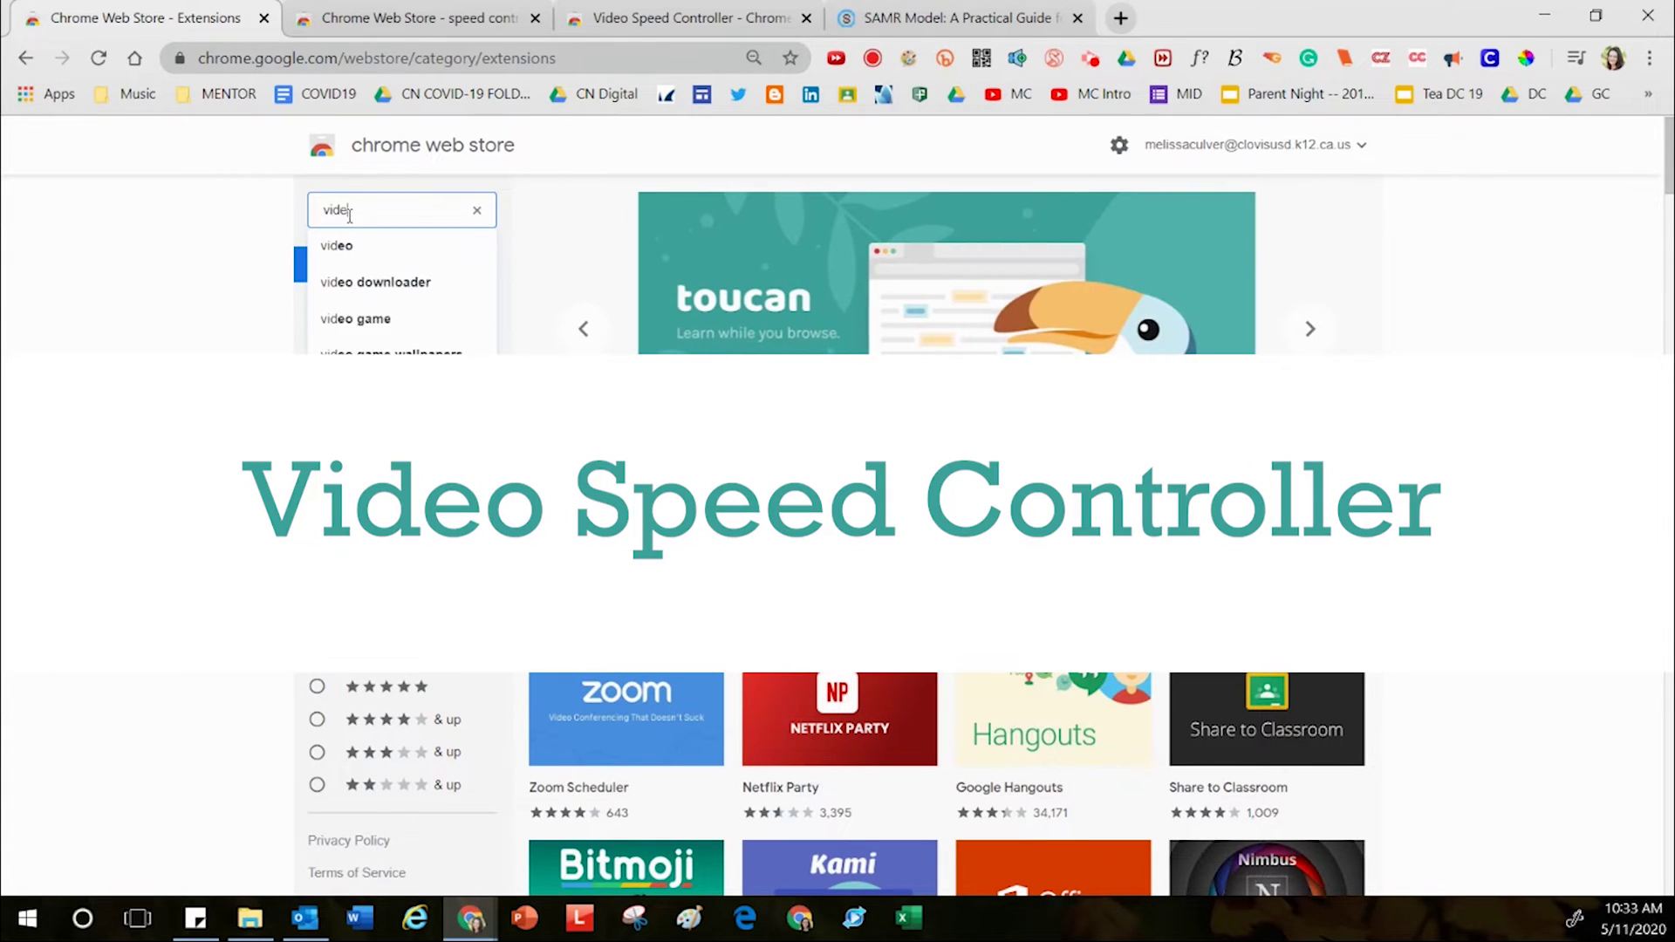
pyautogui.write('o speed c')
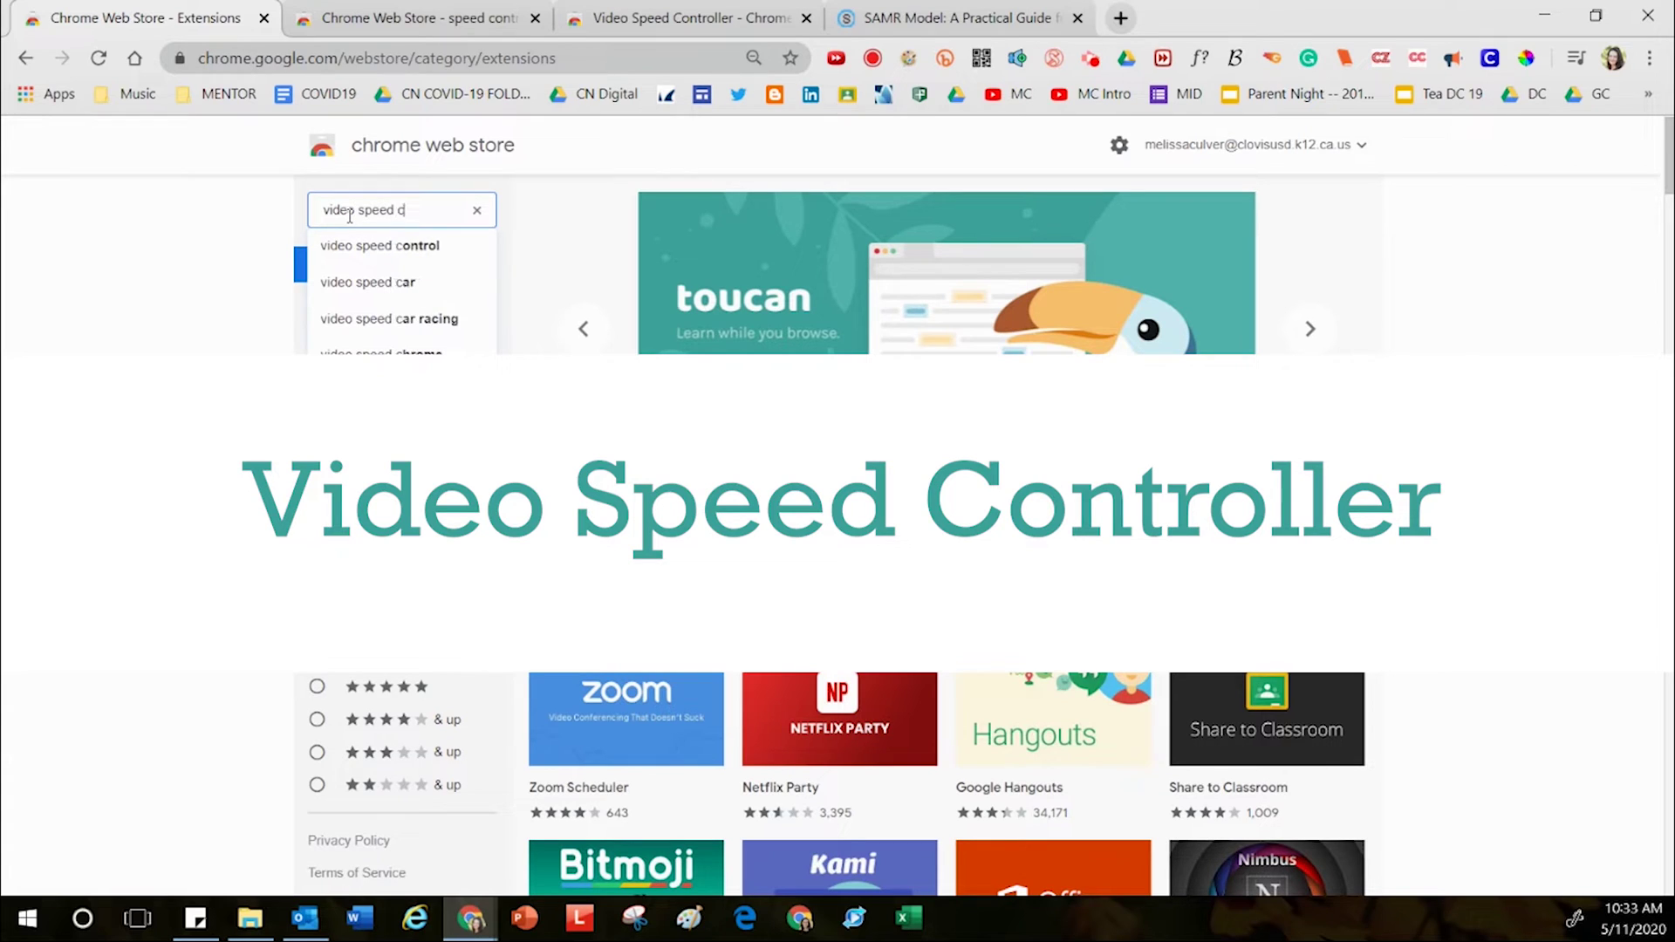
pyautogui.write('onller')
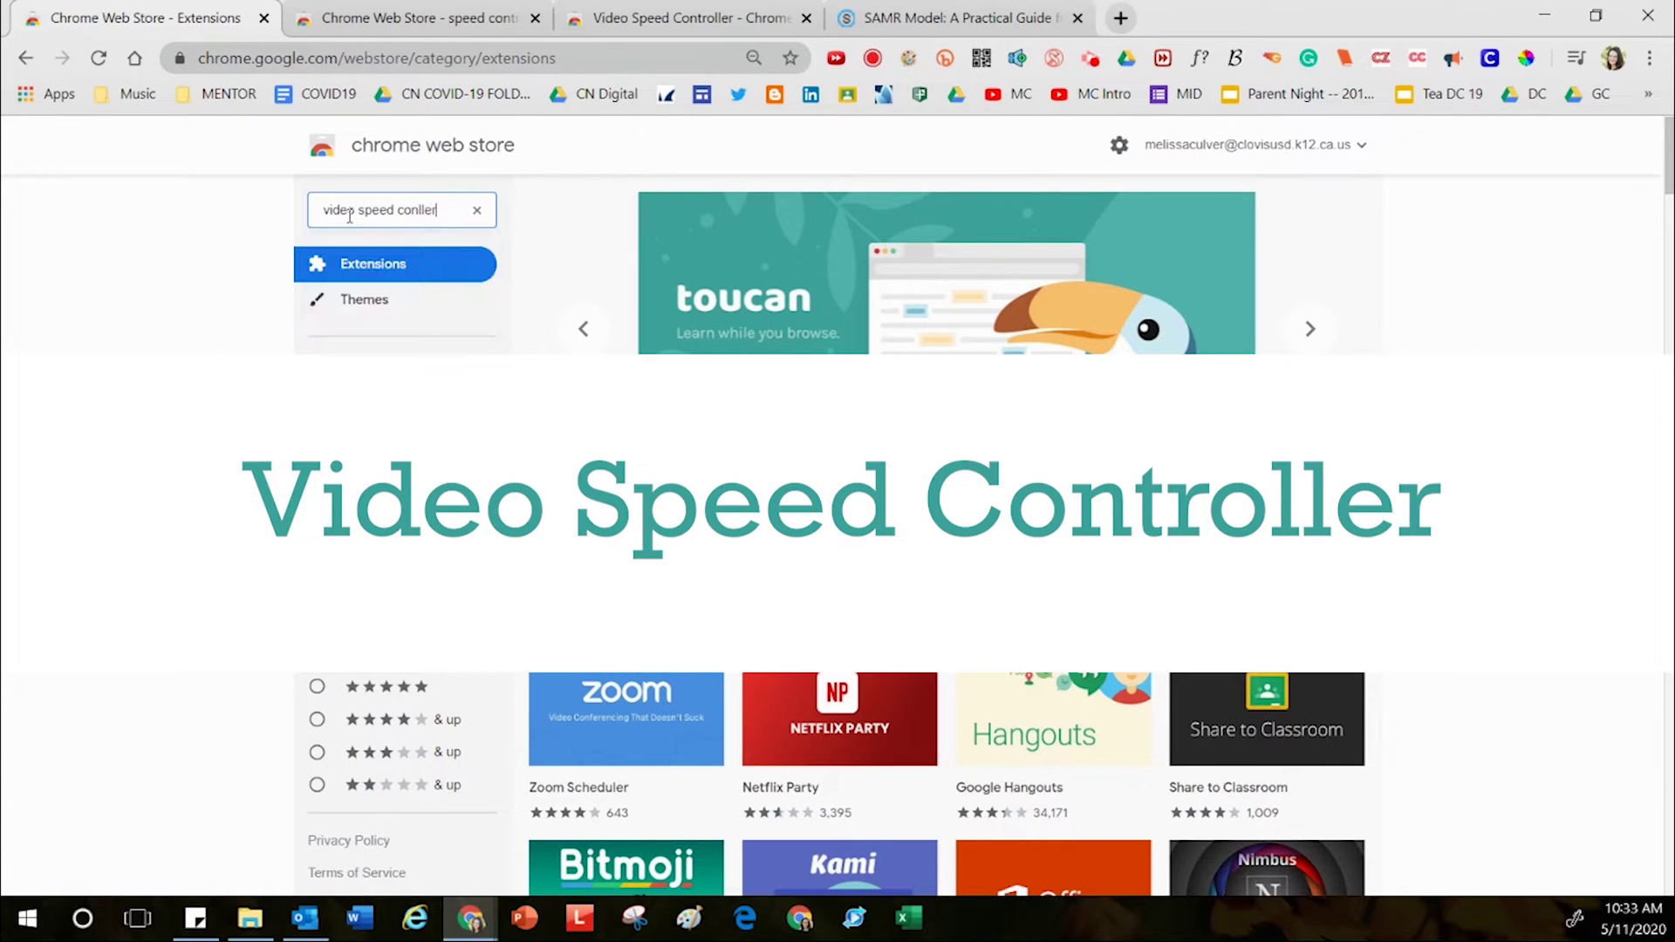
# Step: Search the store for 'video speed controller' and show only extensions in the results
pyautogui.press('Return')
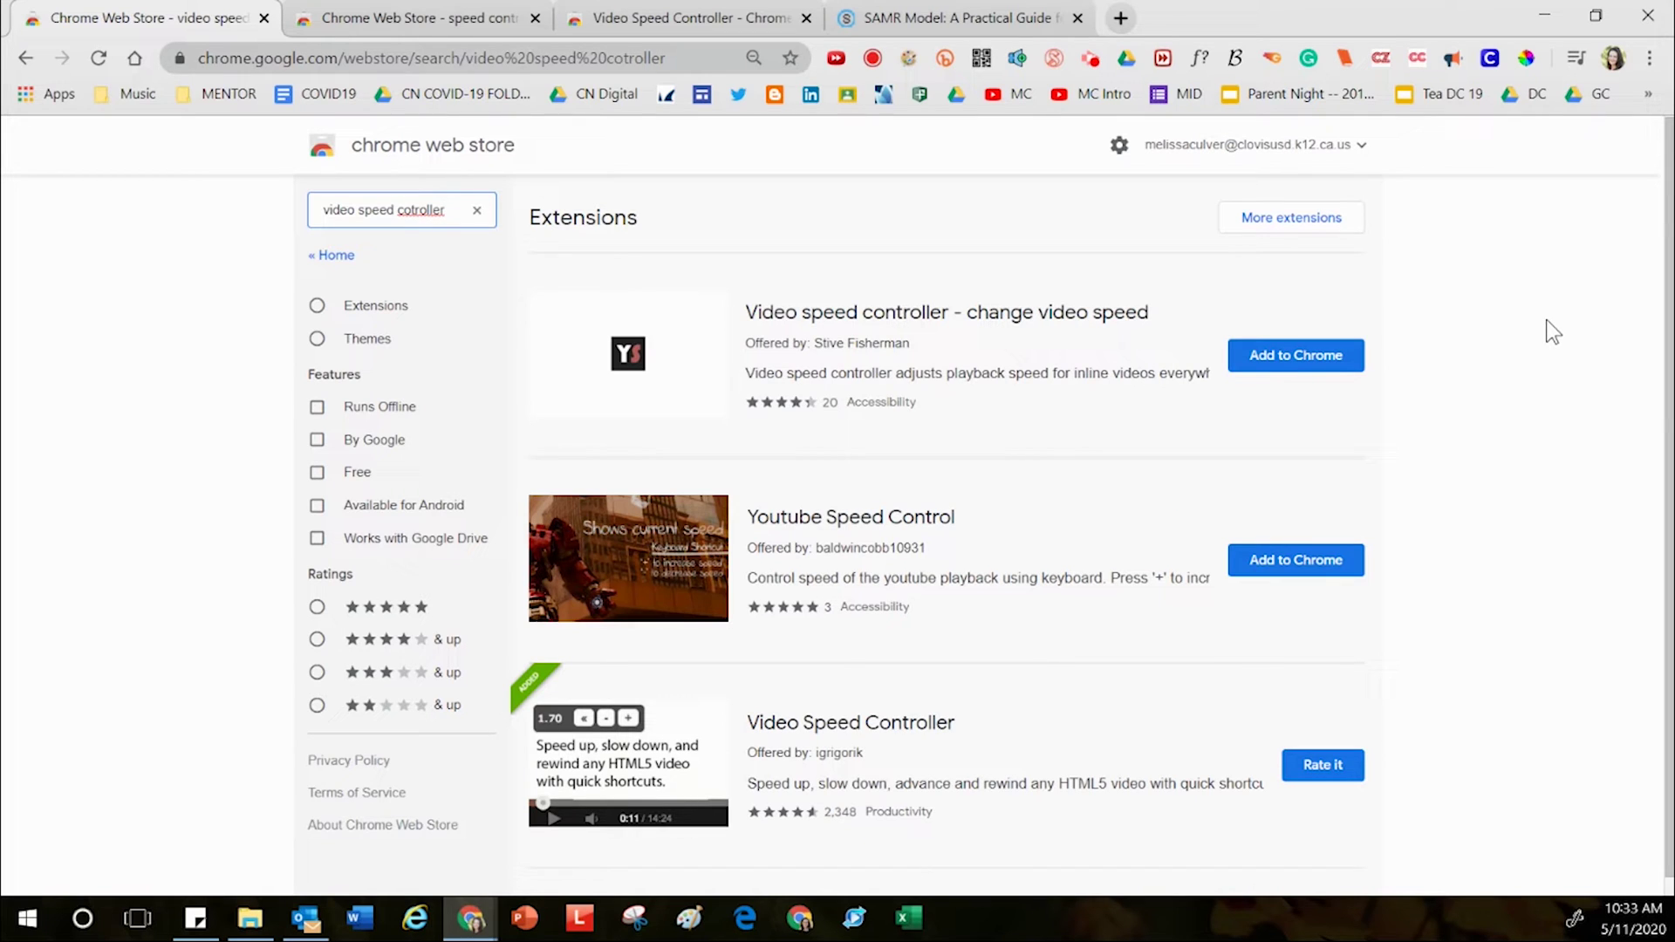
pyautogui.scroll(-1, 1546, 327)
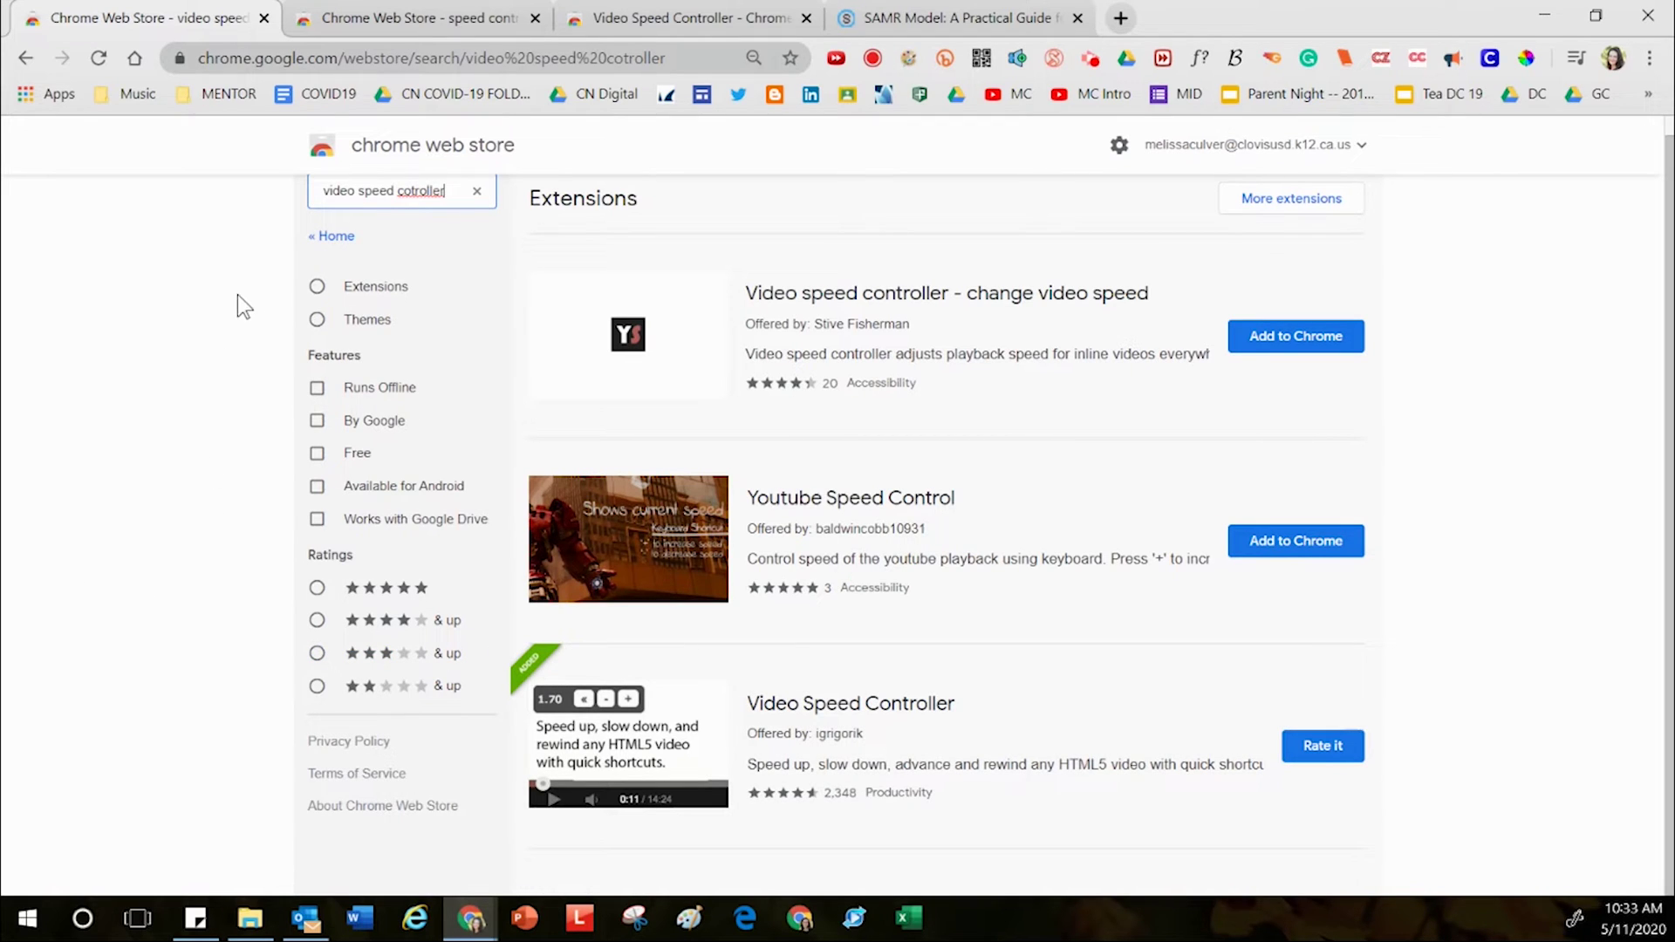
pyautogui.click(318, 288)
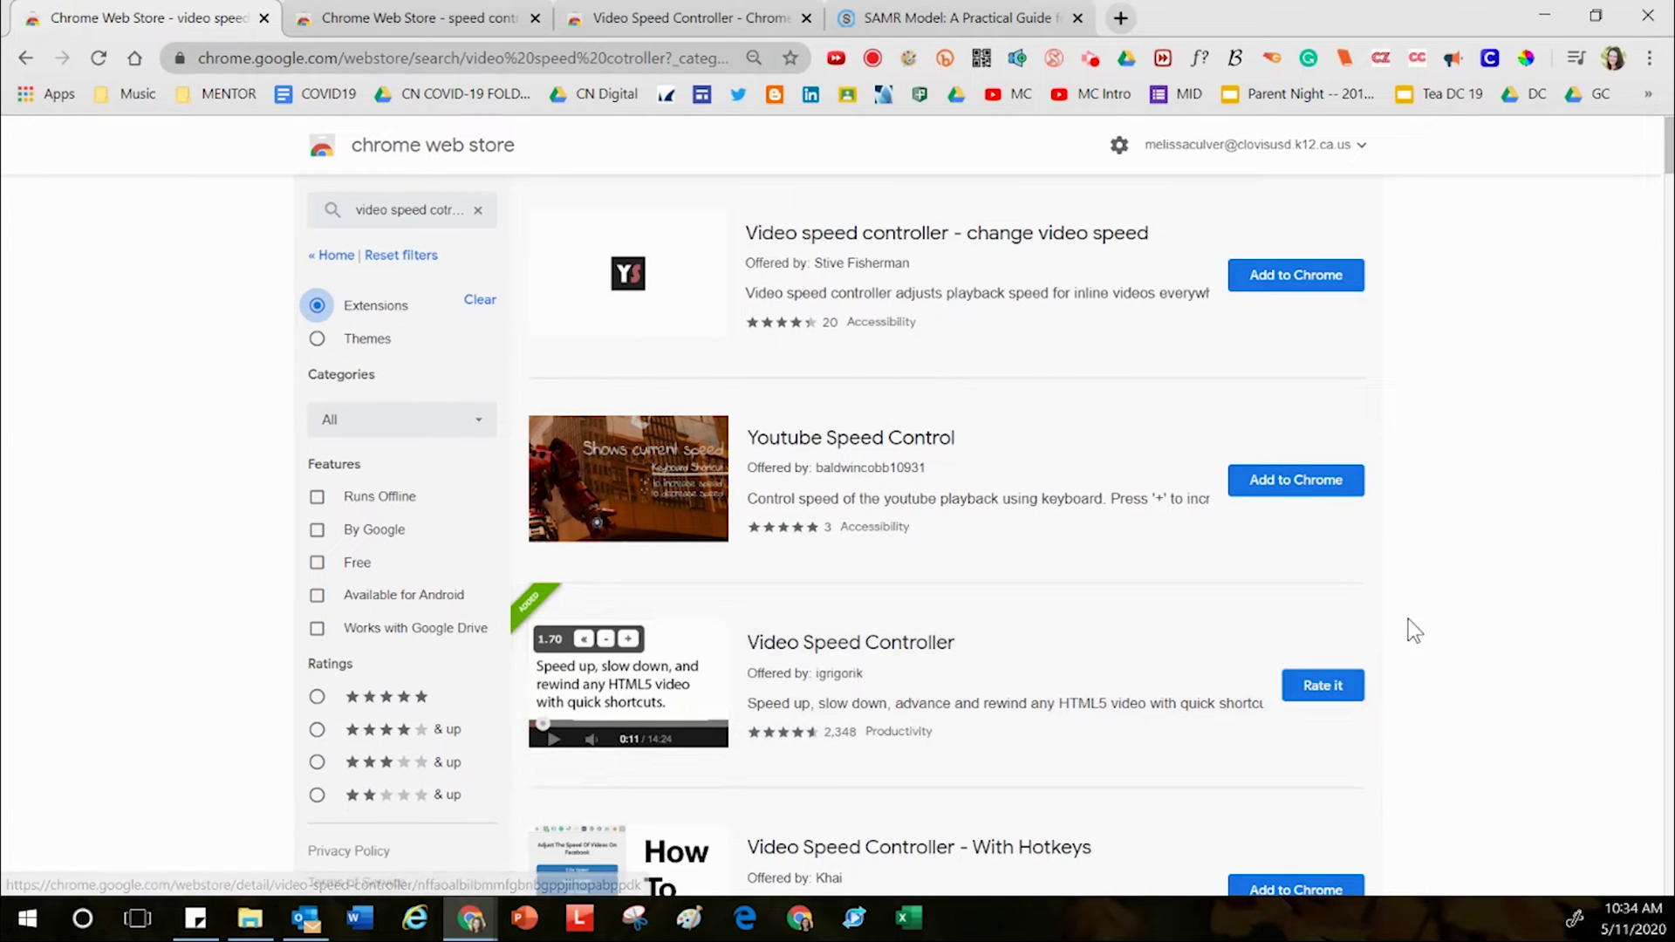
# Step: Switch to the tab with the installed Video Speed Controller's store page
pyautogui.hotkey('ctrl', '3')
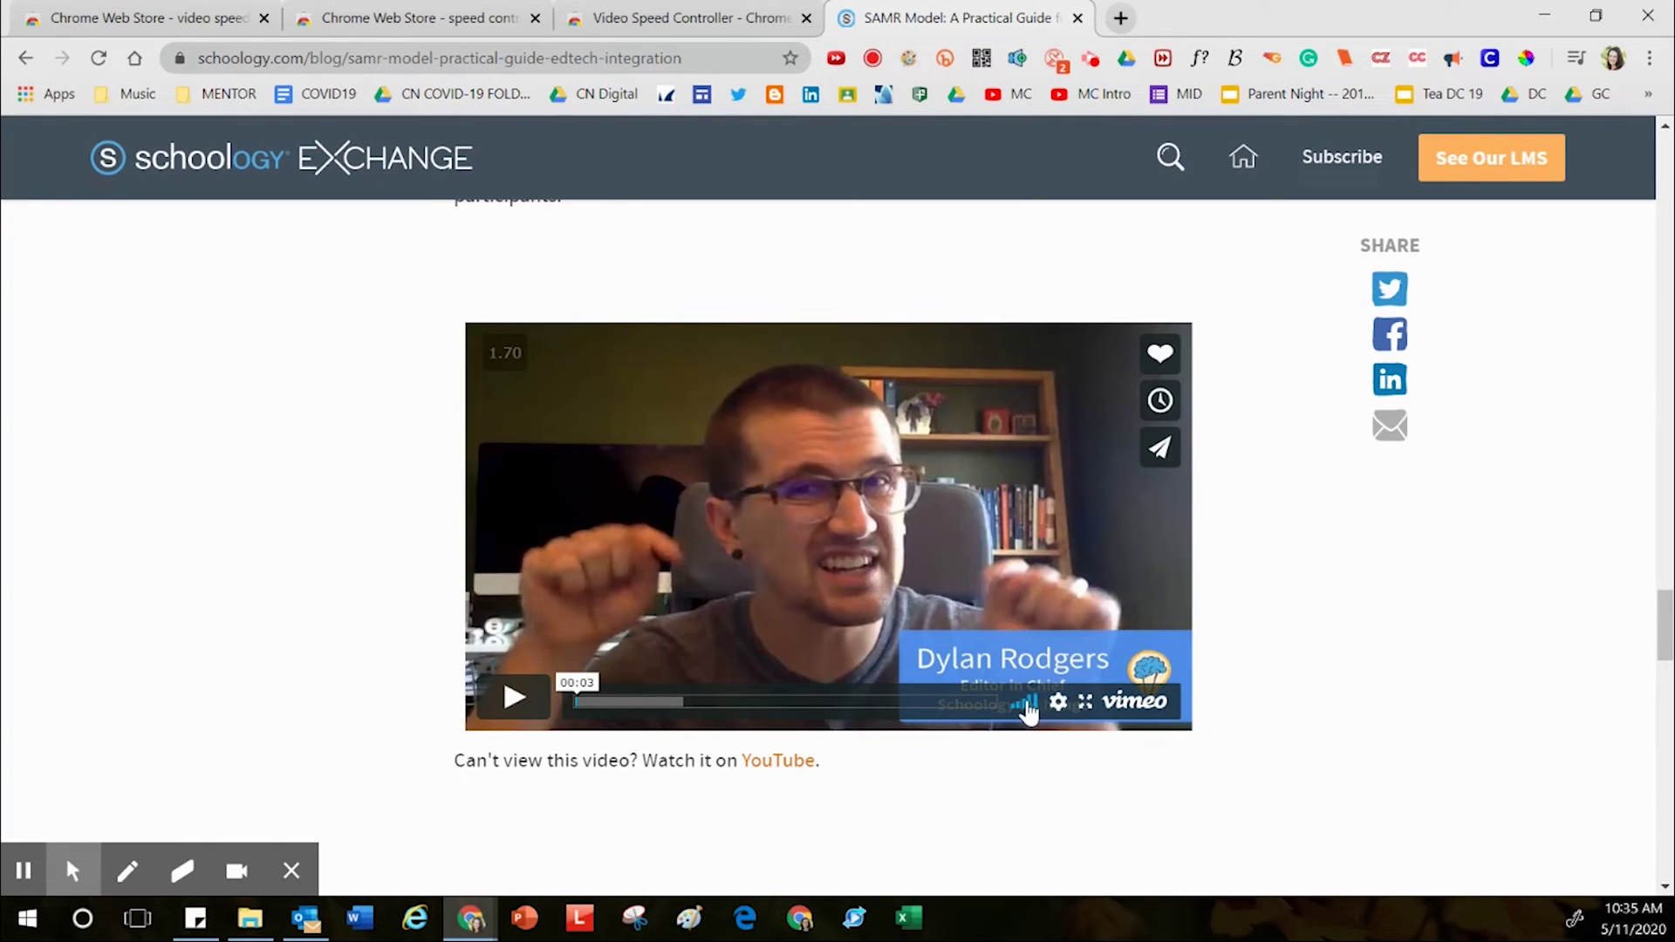
# Step: Check the SAMR Model Vimeo video's quality options, then open its YouTube version
pyautogui.click(1058, 703)
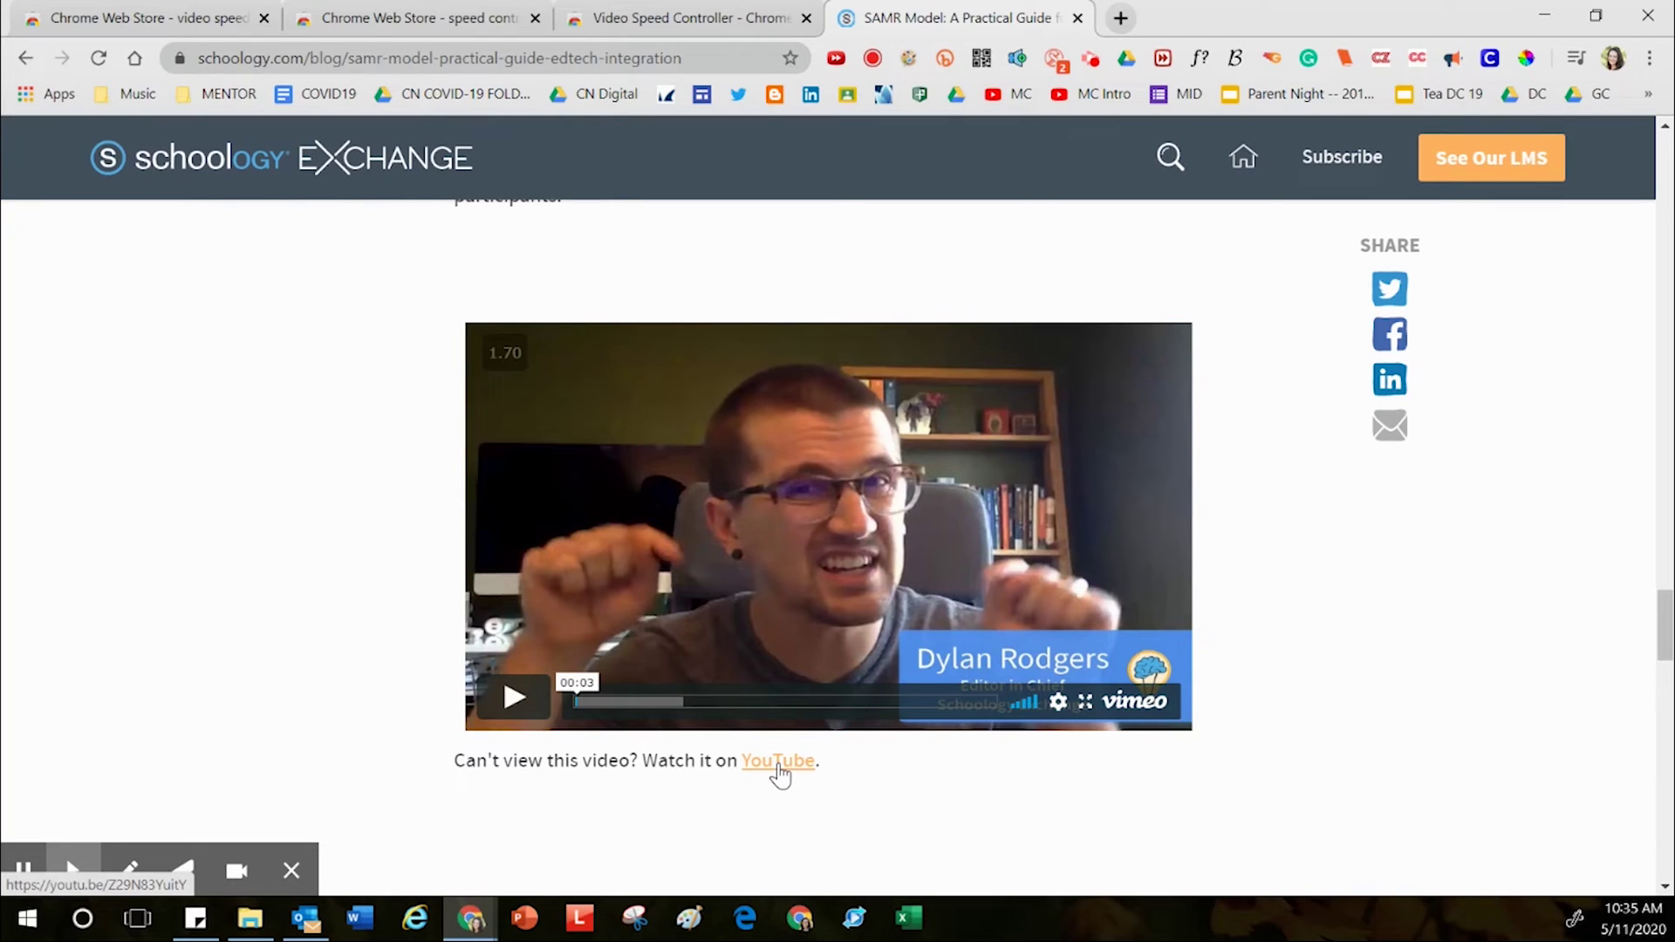
pyautogui.click(779, 772)
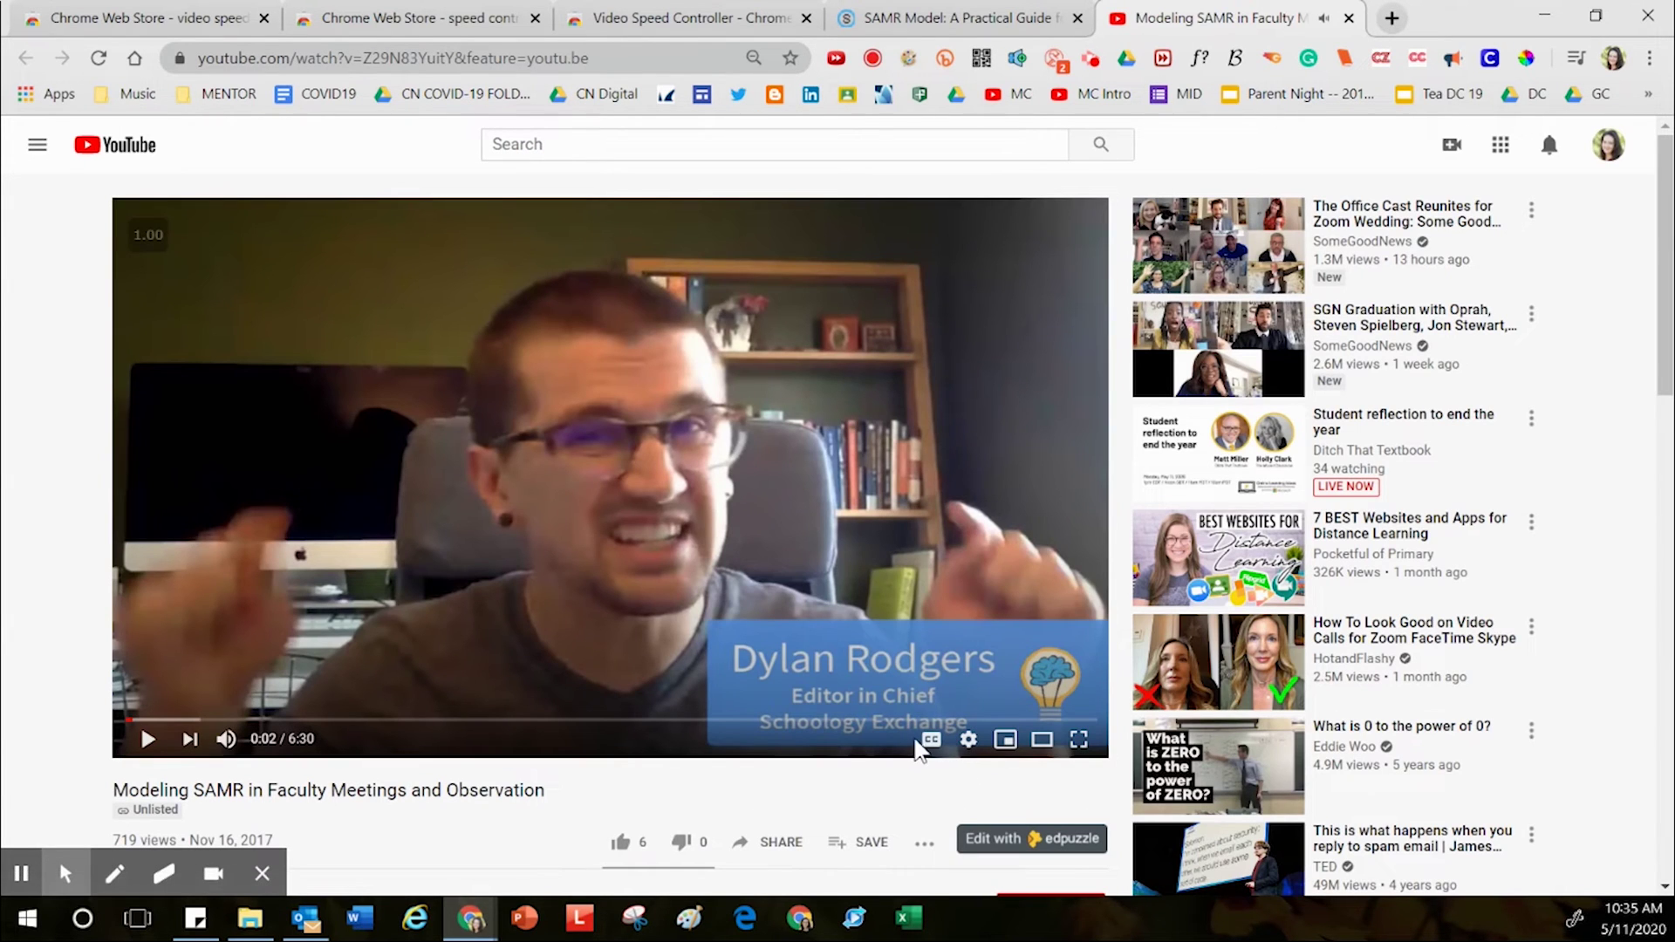
# Step: Pause the Modeling SAMR YouTube video, review its Quality and Playback speed menus, then return to Schoology
pyautogui.press('space')
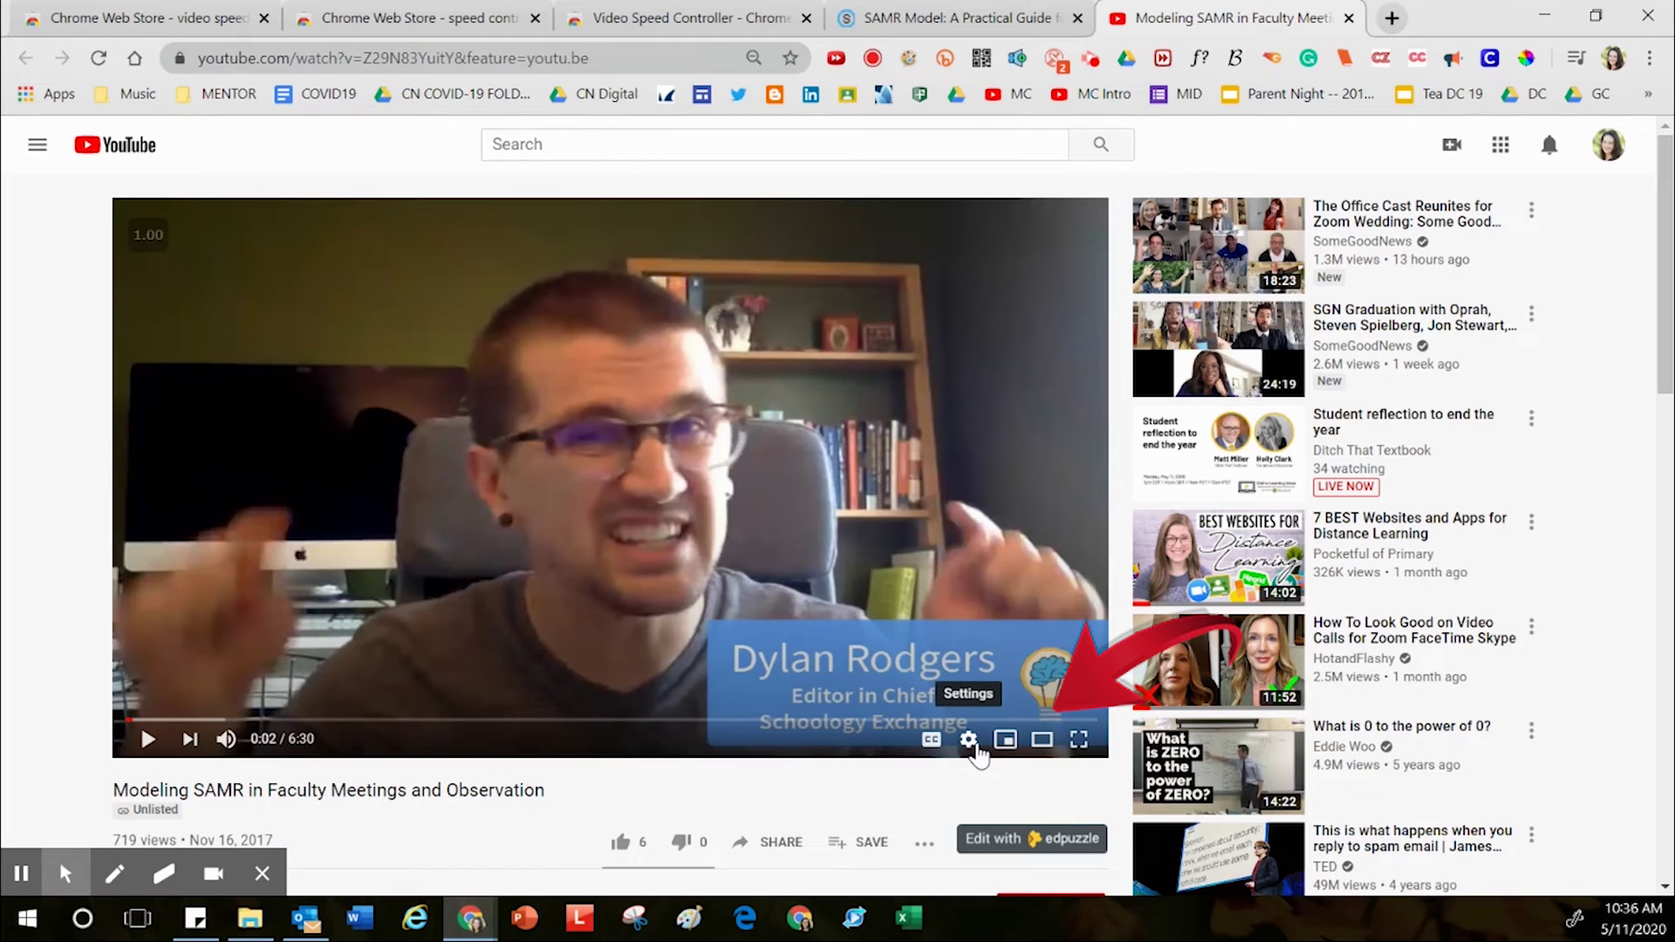
pyautogui.click(969, 741)
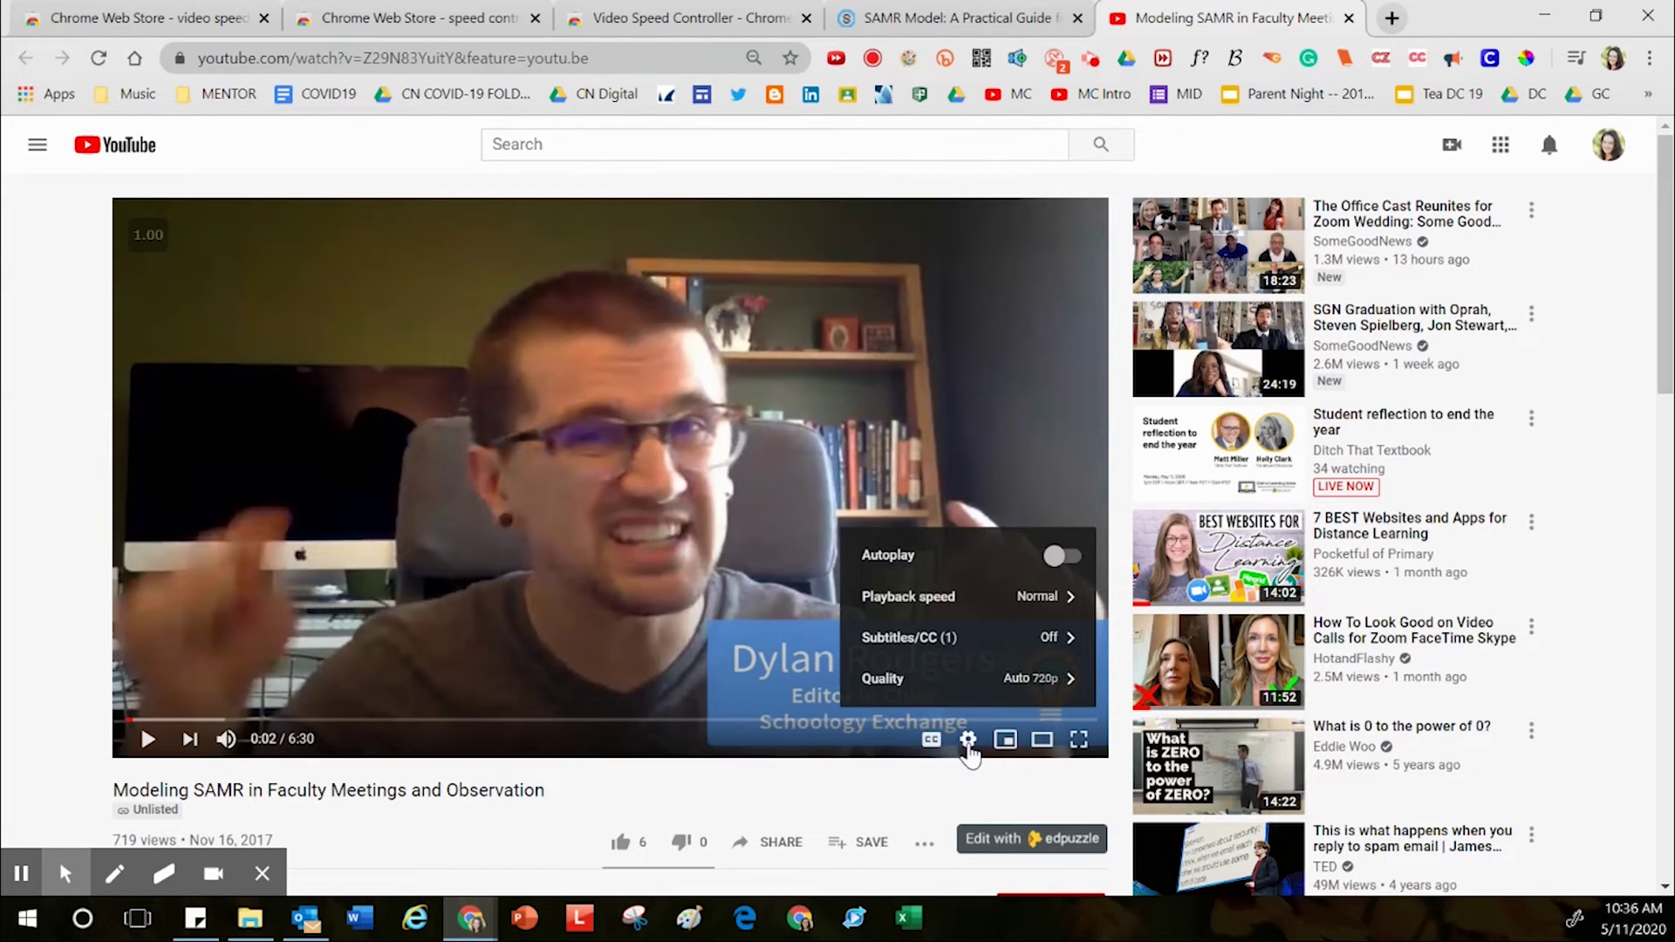
pyautogui.click(954, 679)
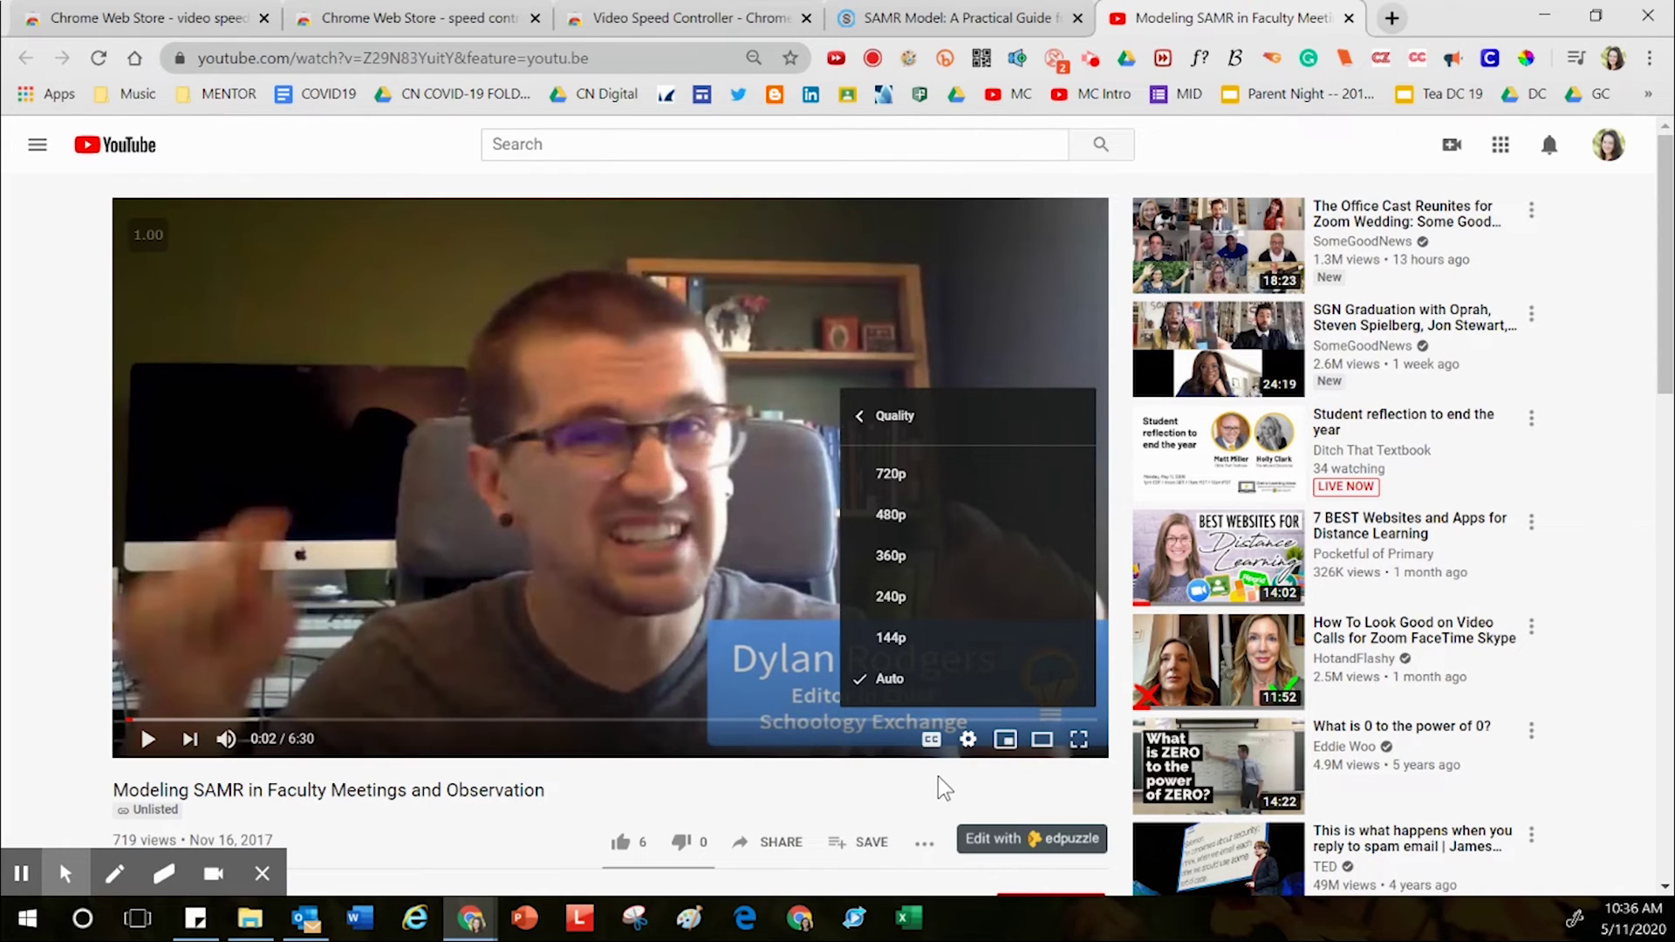
pyautogui.click(872, 421)
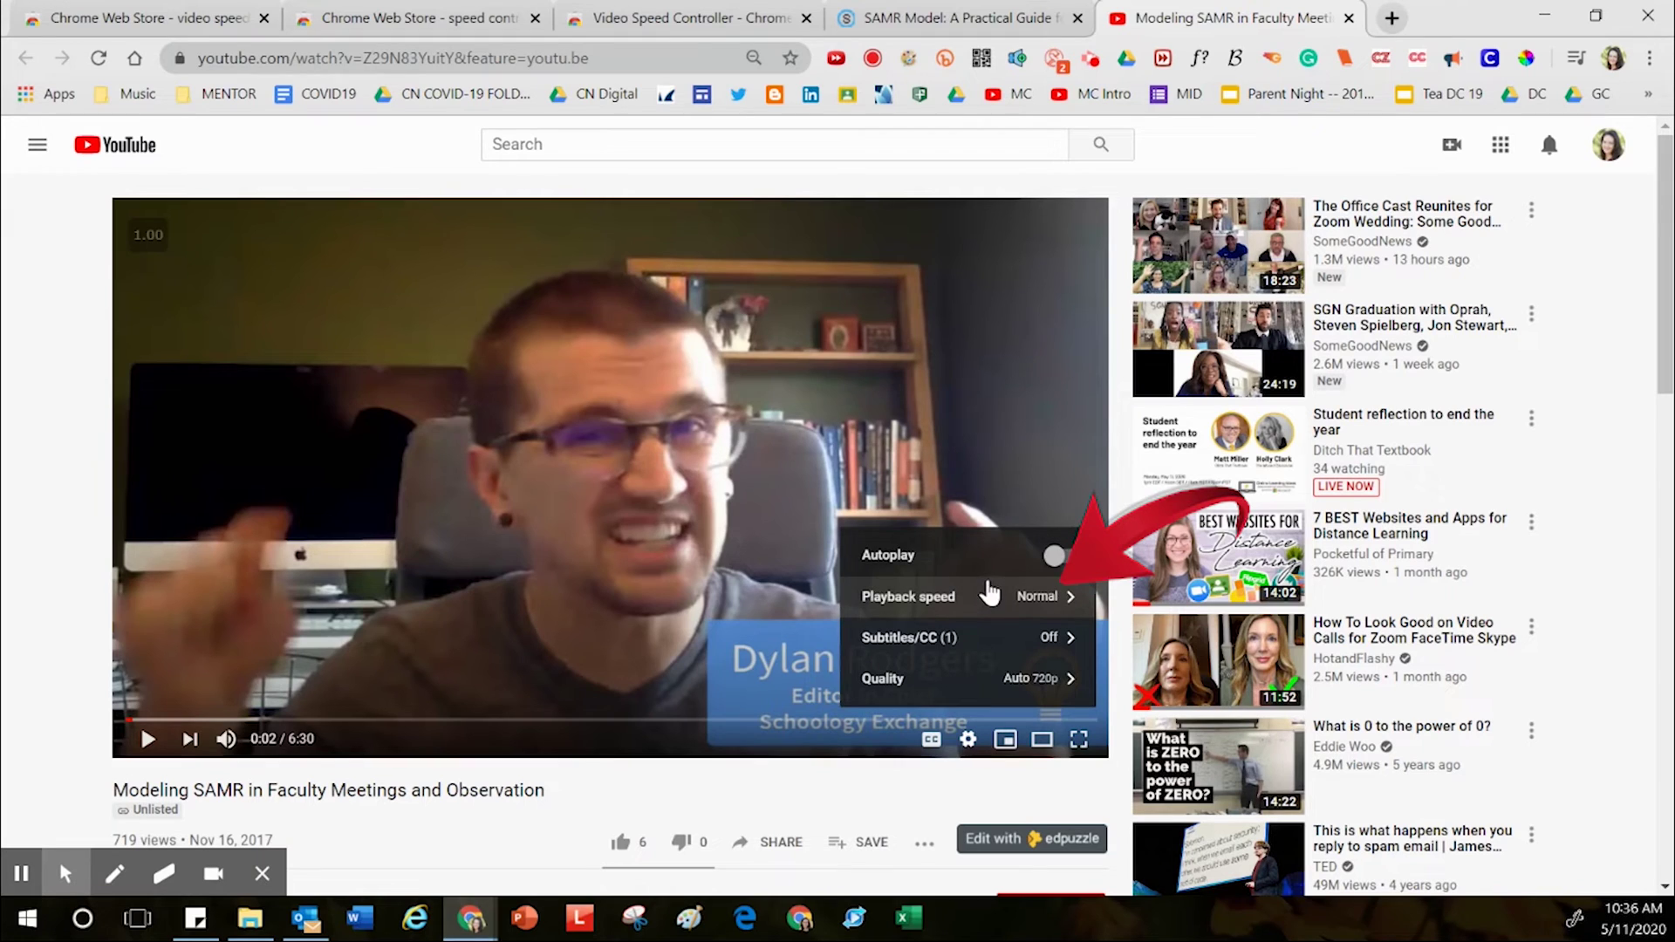
pyautogui.click(990, 595)
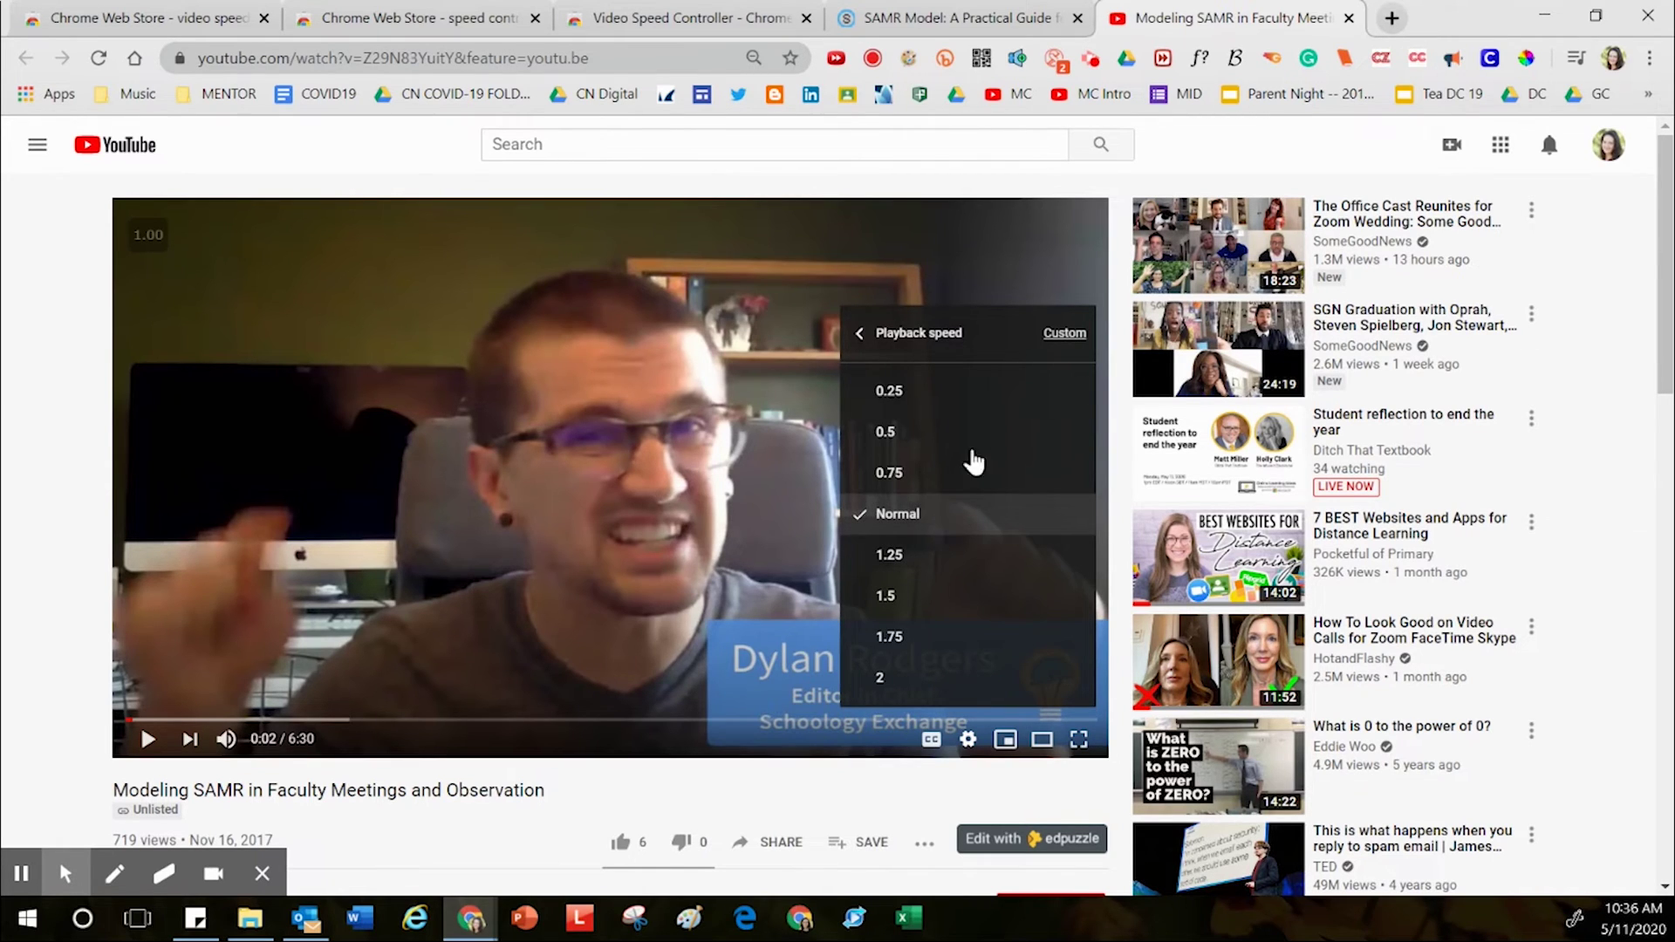
pyautogui.click(945, 18)
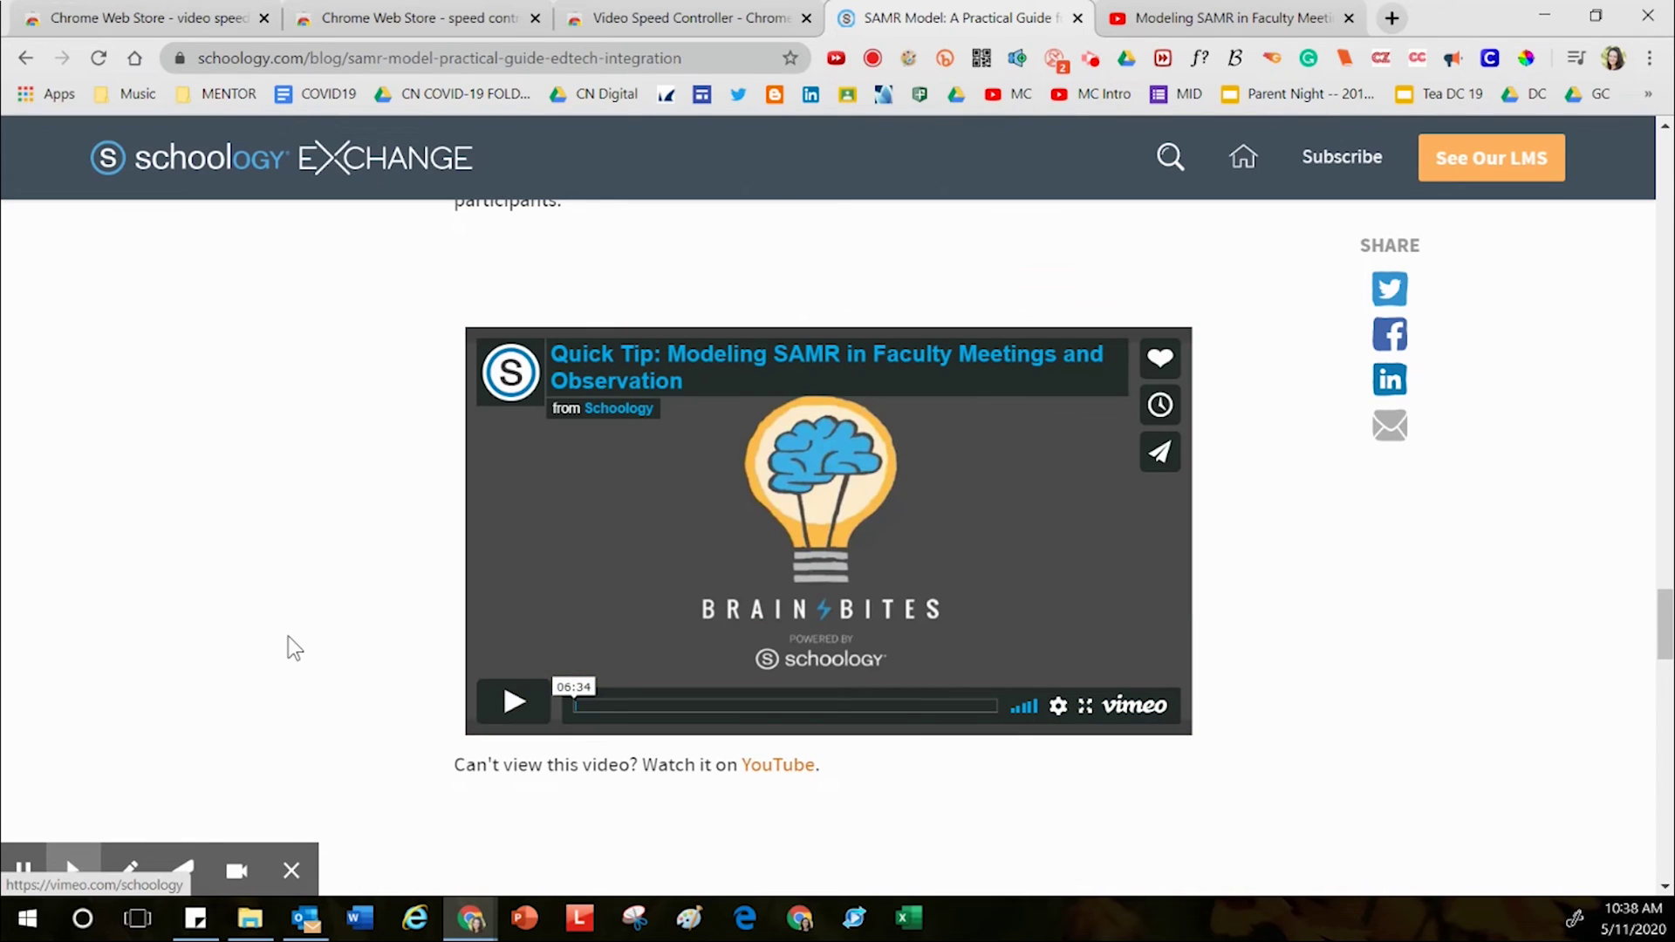
# Step: Play and pause the embedded Vimeo video, then hide the Video Speed Controller overlay
pyautogui.click(516, 704)
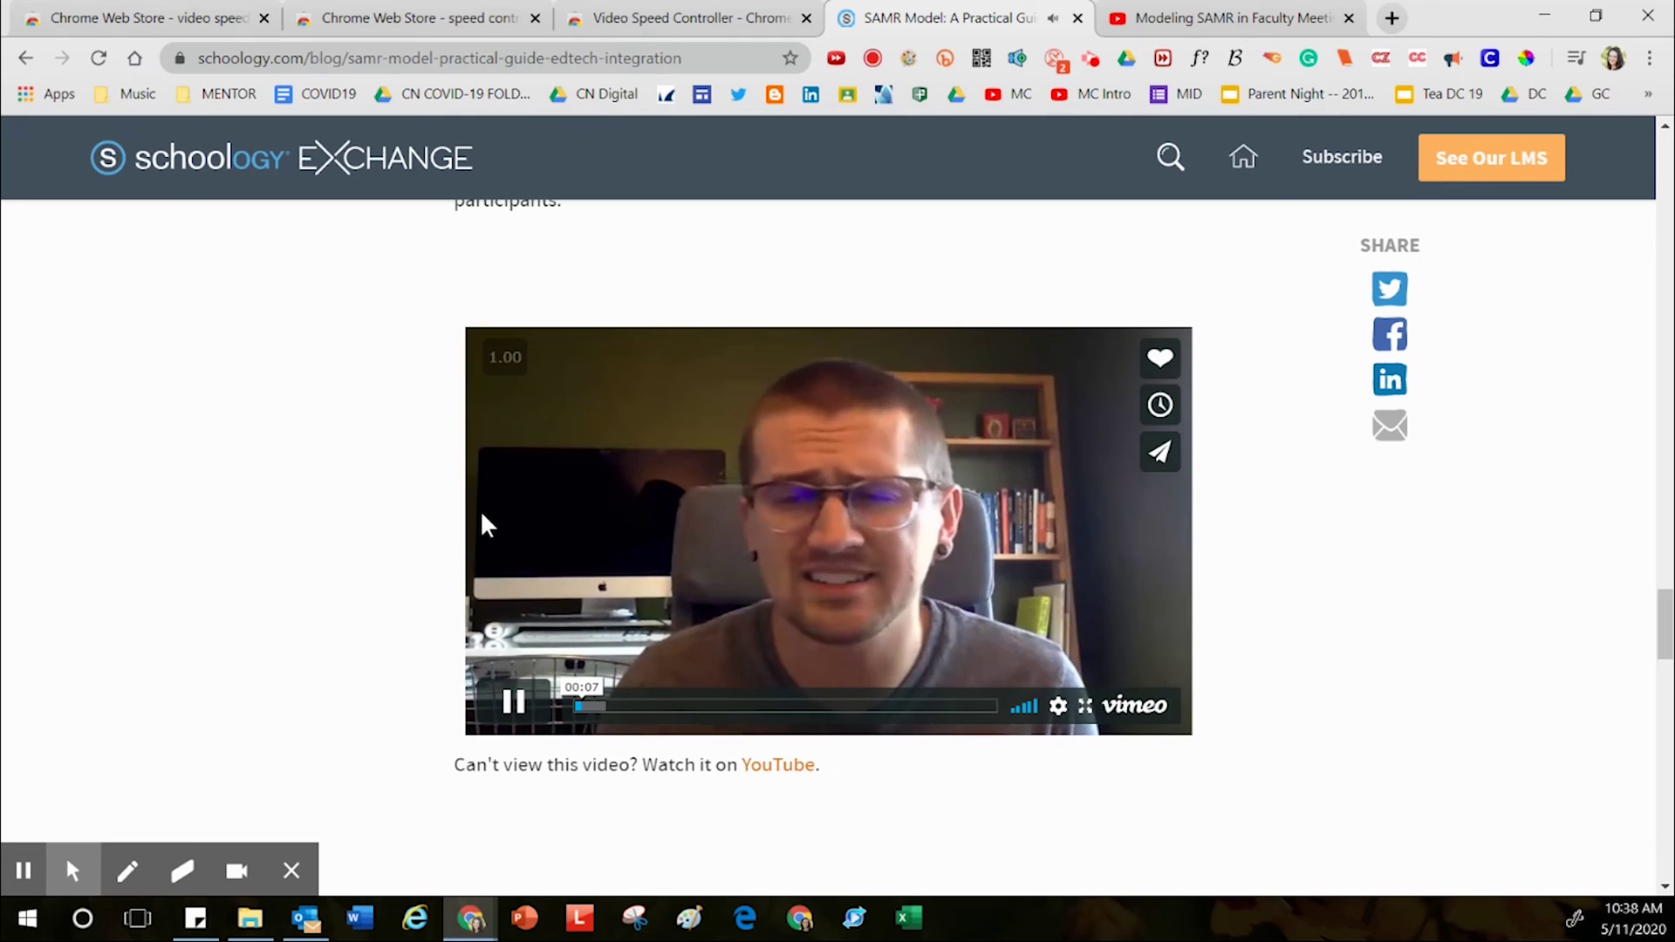
pyautogui.click(524, 706)
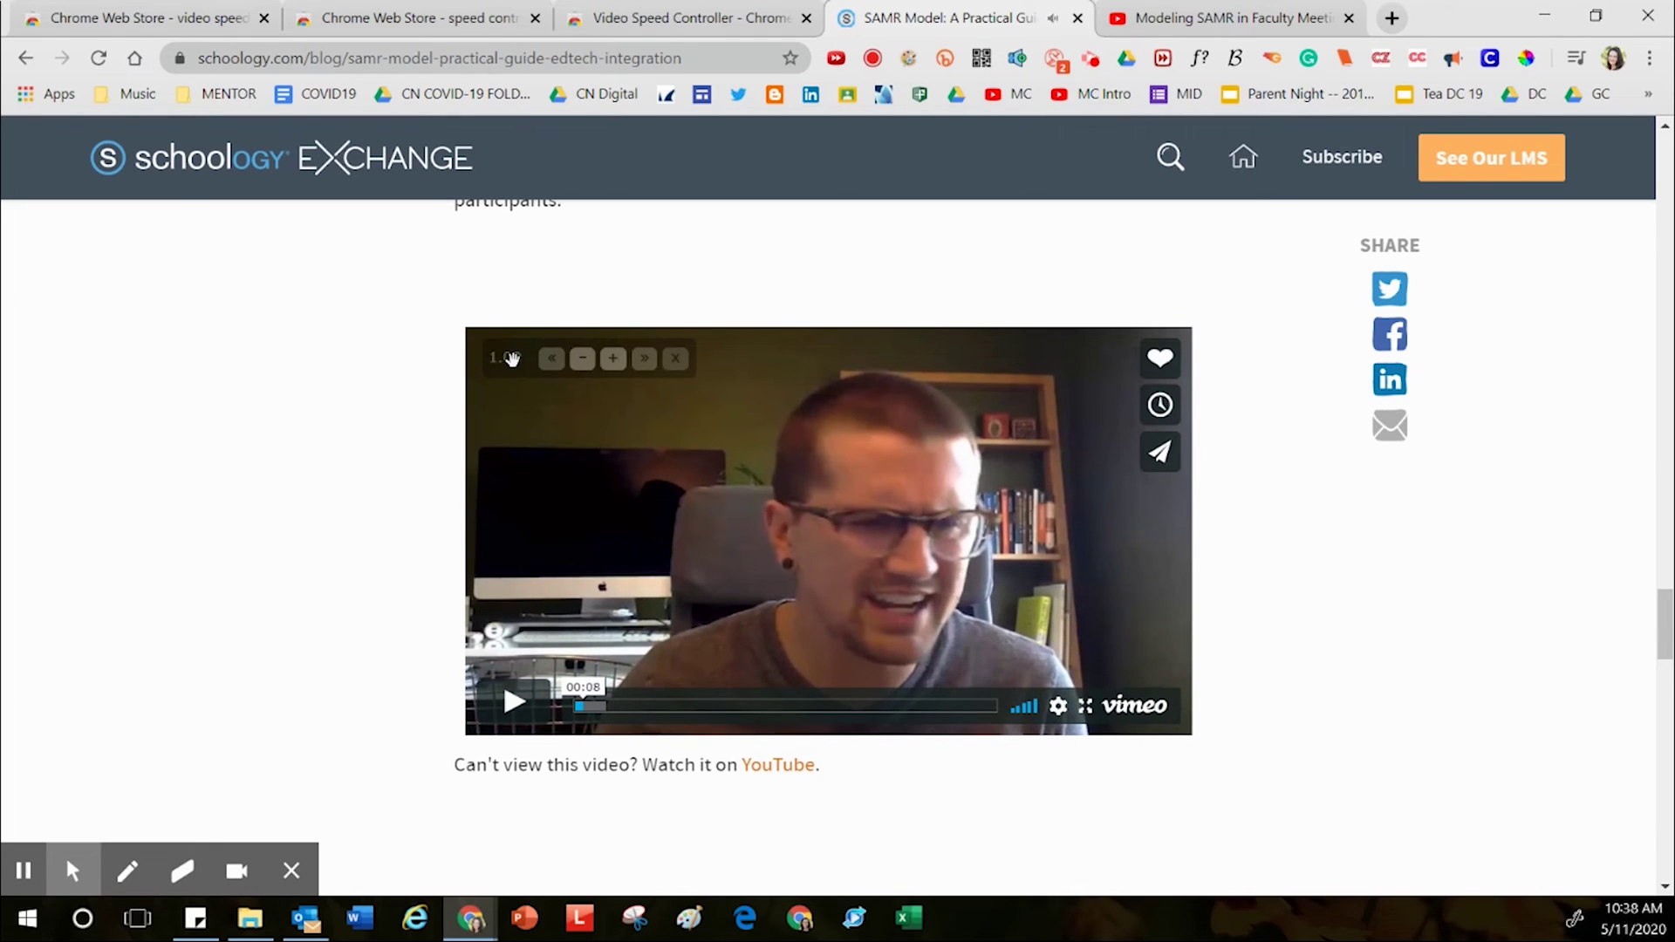
pyautogui.moveTo(506, 358)
pyautogui.moveTo(416, 328)
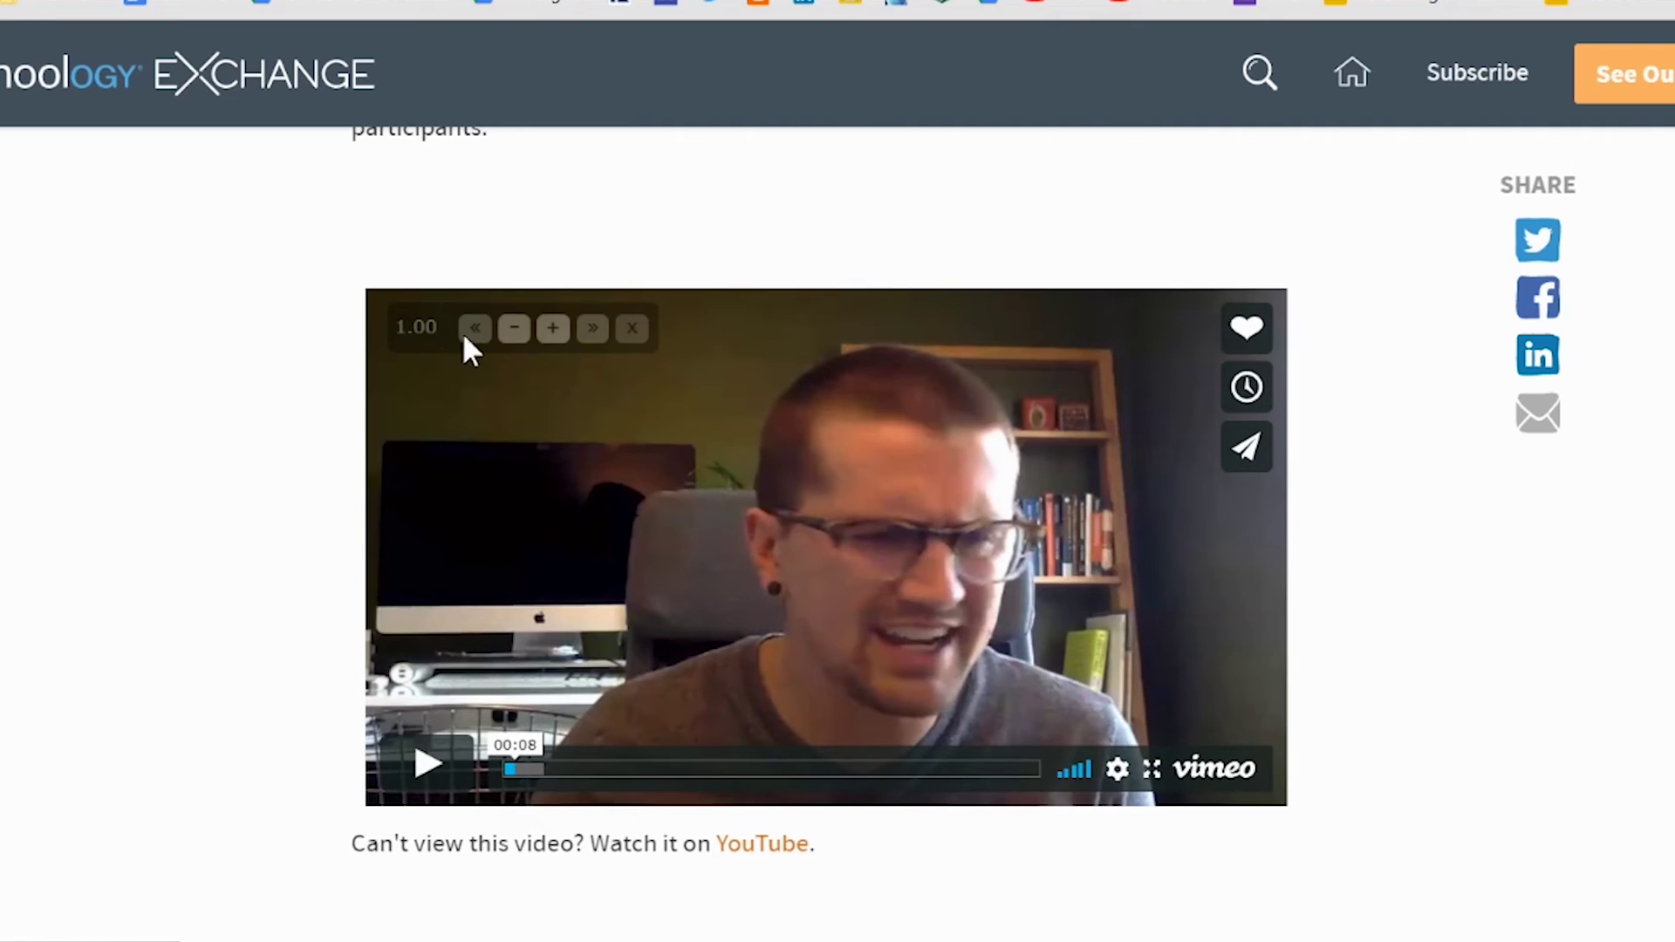
pyautogui.click(635, 332)
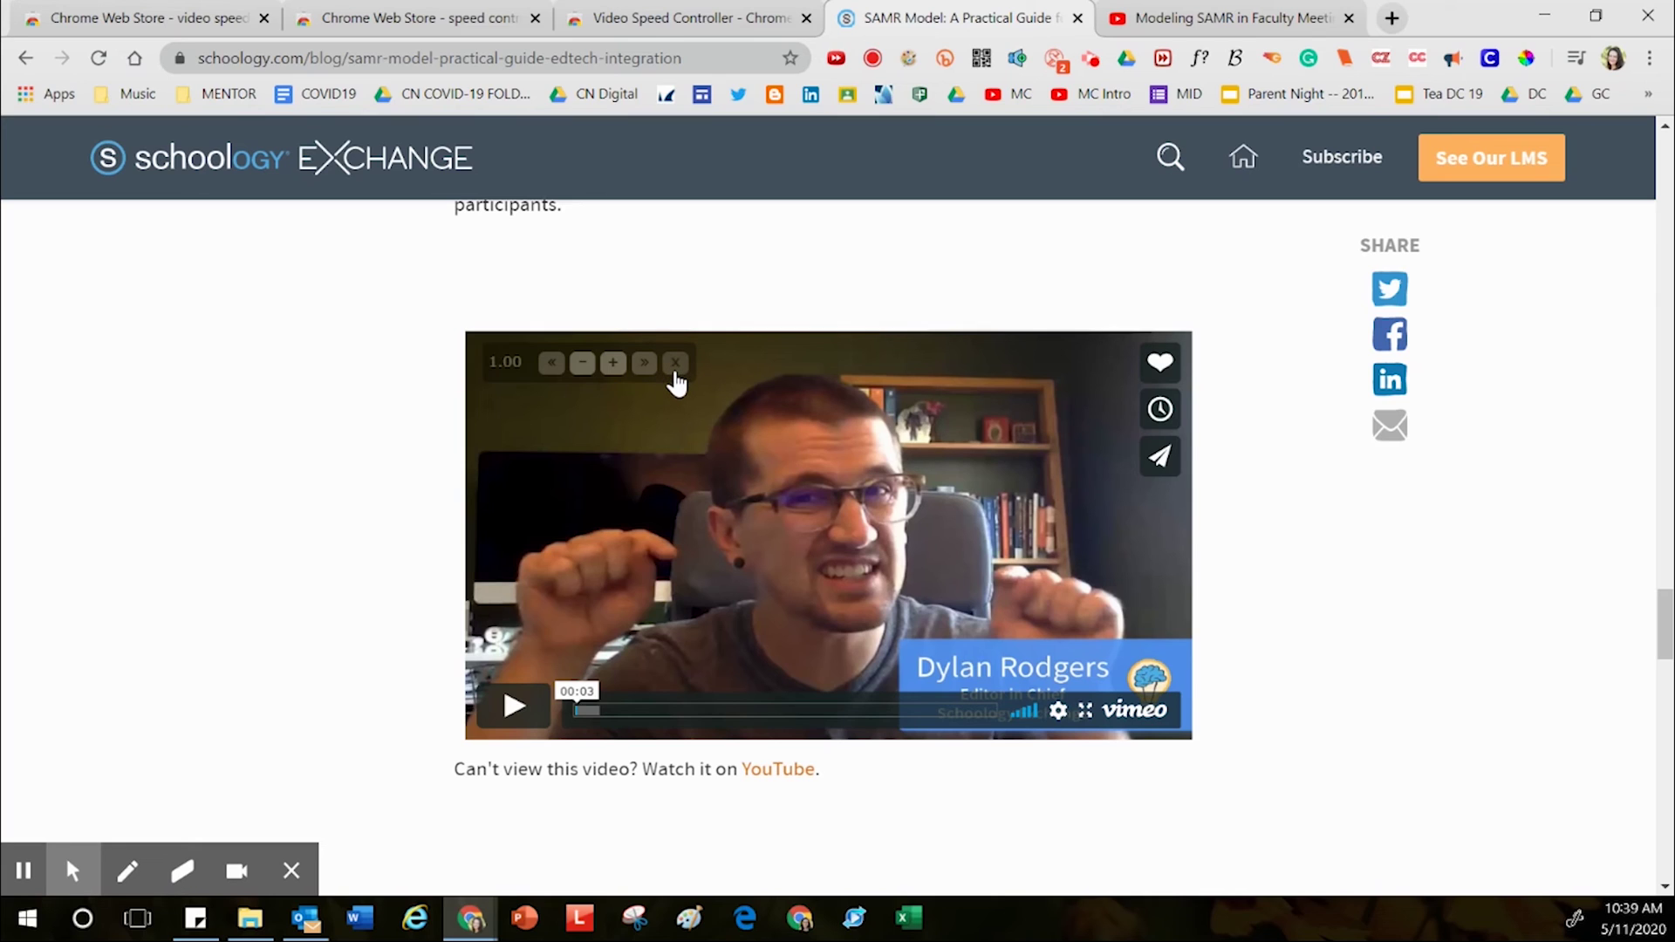
# Step: Set the Vimeo overlay speed to 1.30 with its − and + buttons, then go to YouTube
pyautogui.click(582, 374)
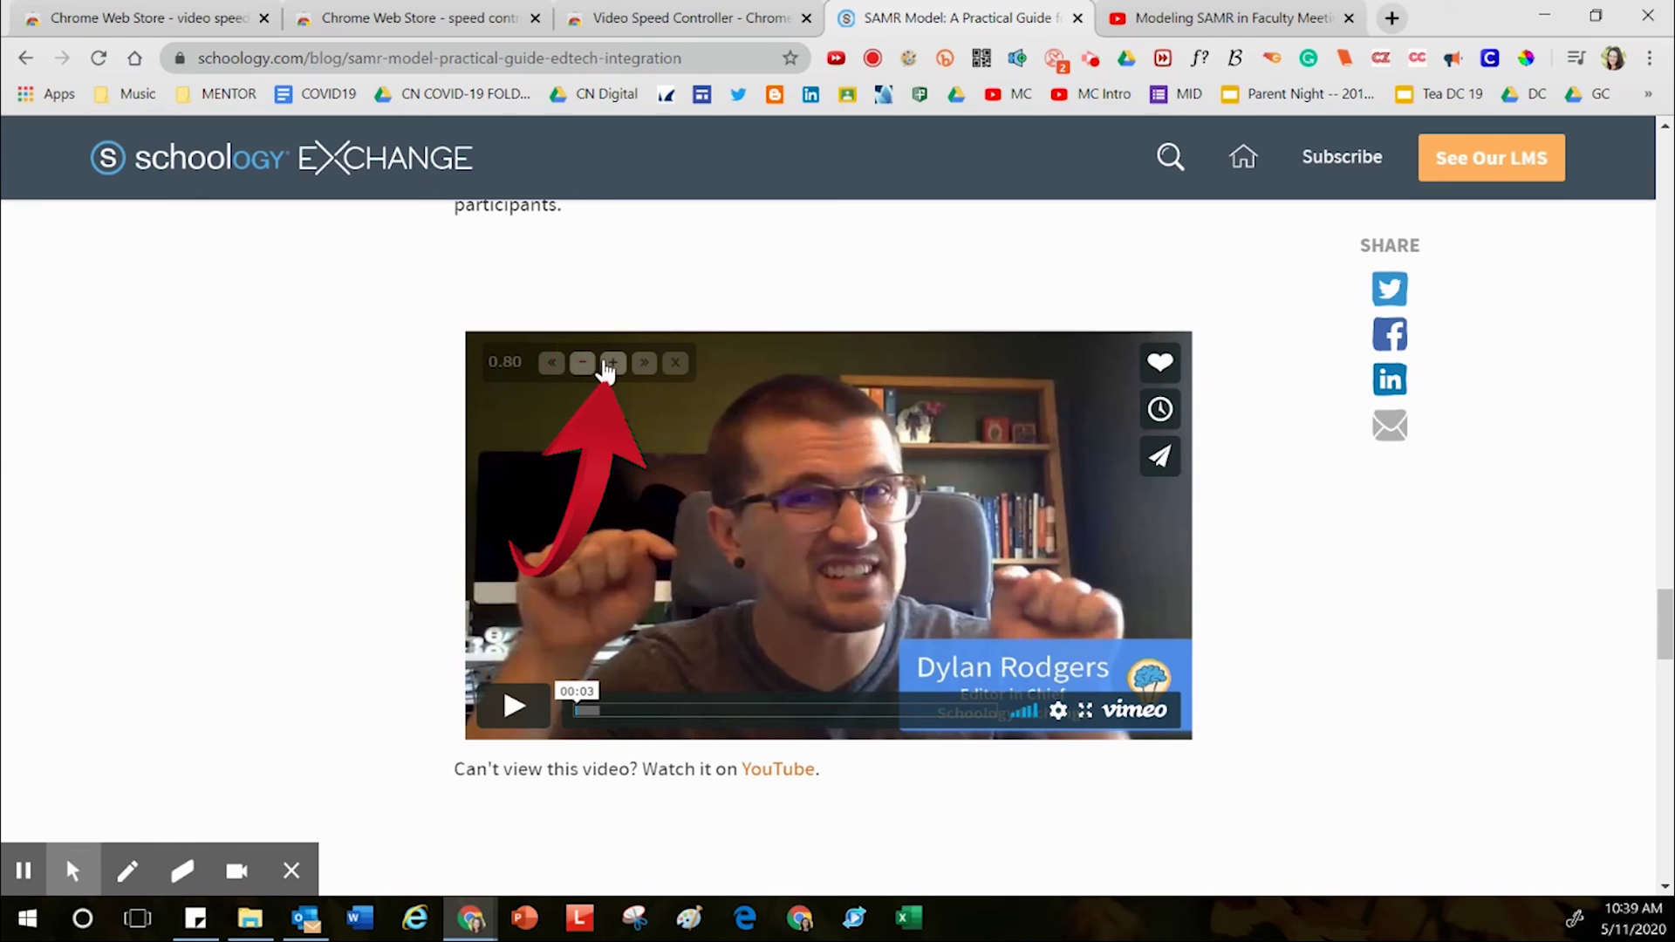
pyautogui.click(614, 370)
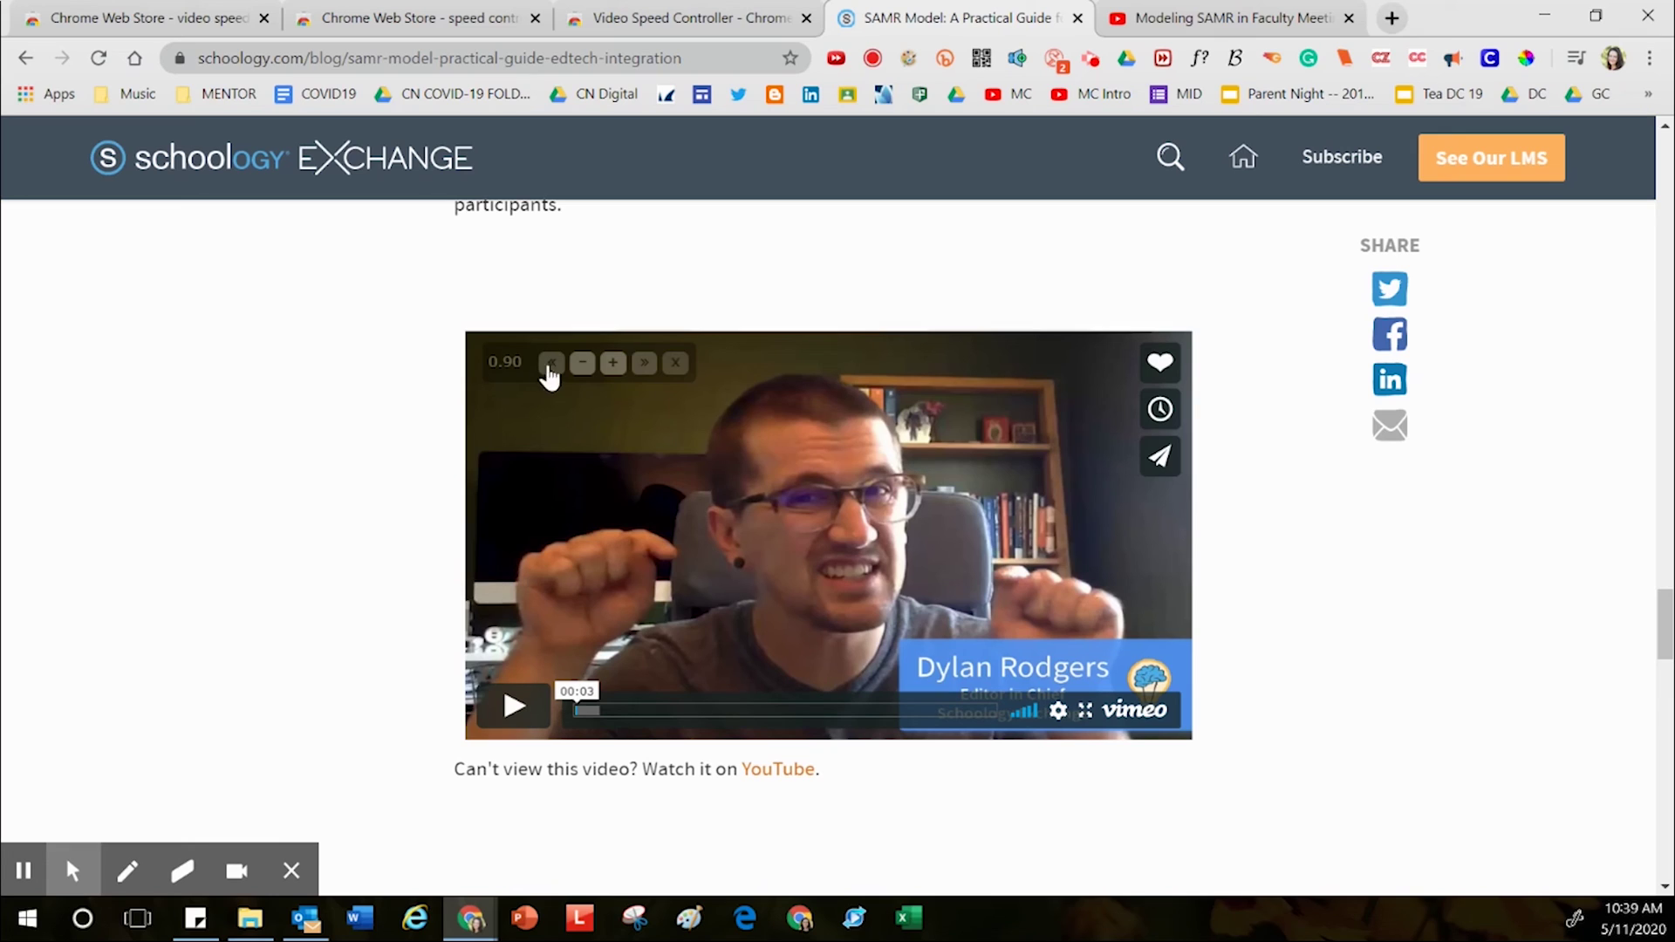
pyautogui.click(616, 371)
pyautogui.click(615, 367)
pyautogui.click(1200, 19)
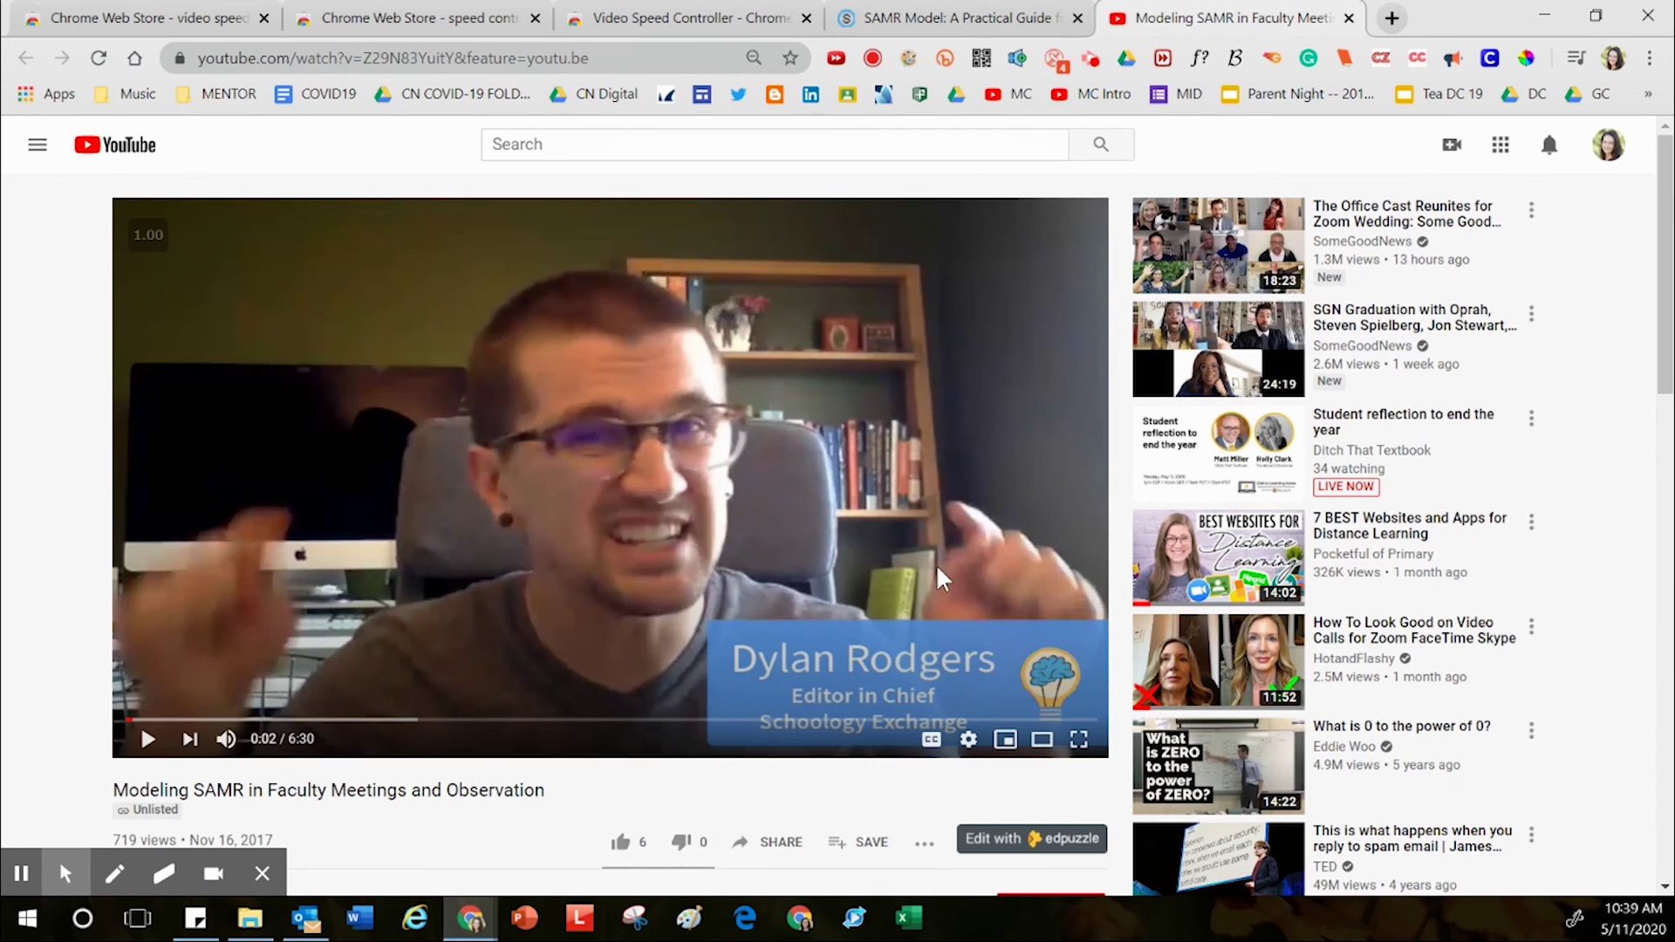
# Step: Confirm the YouTube playback speed is still Normal, then return to the SAMR Model article
pyautogui.click(969, 740)
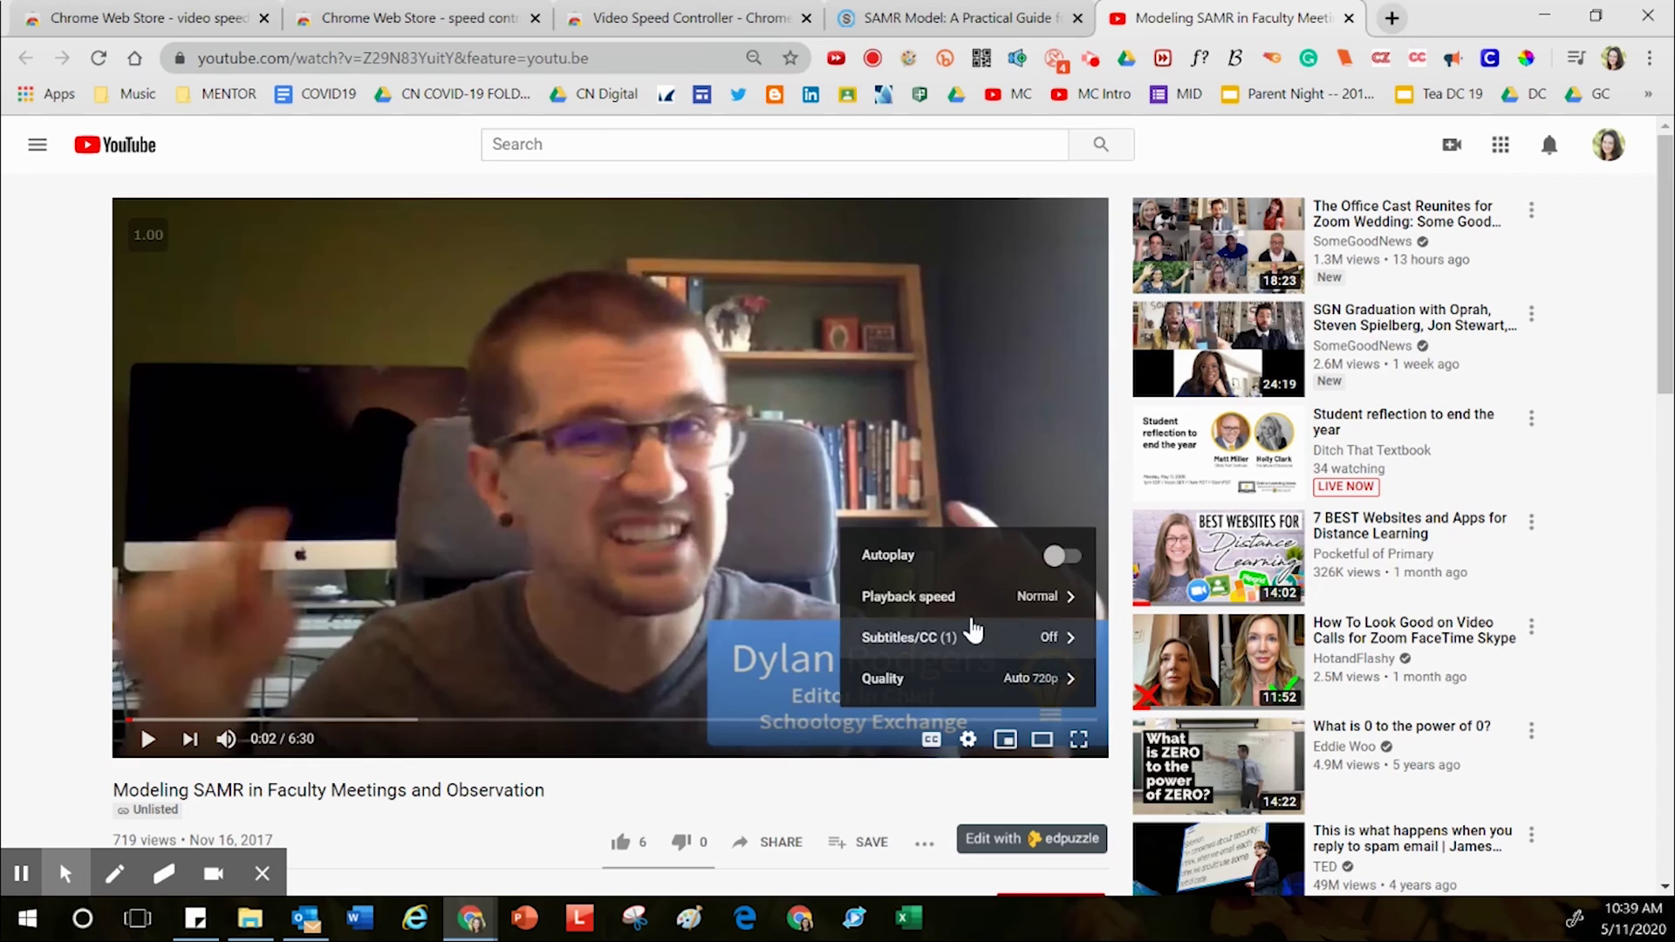
pyautogui.click(965, 596)
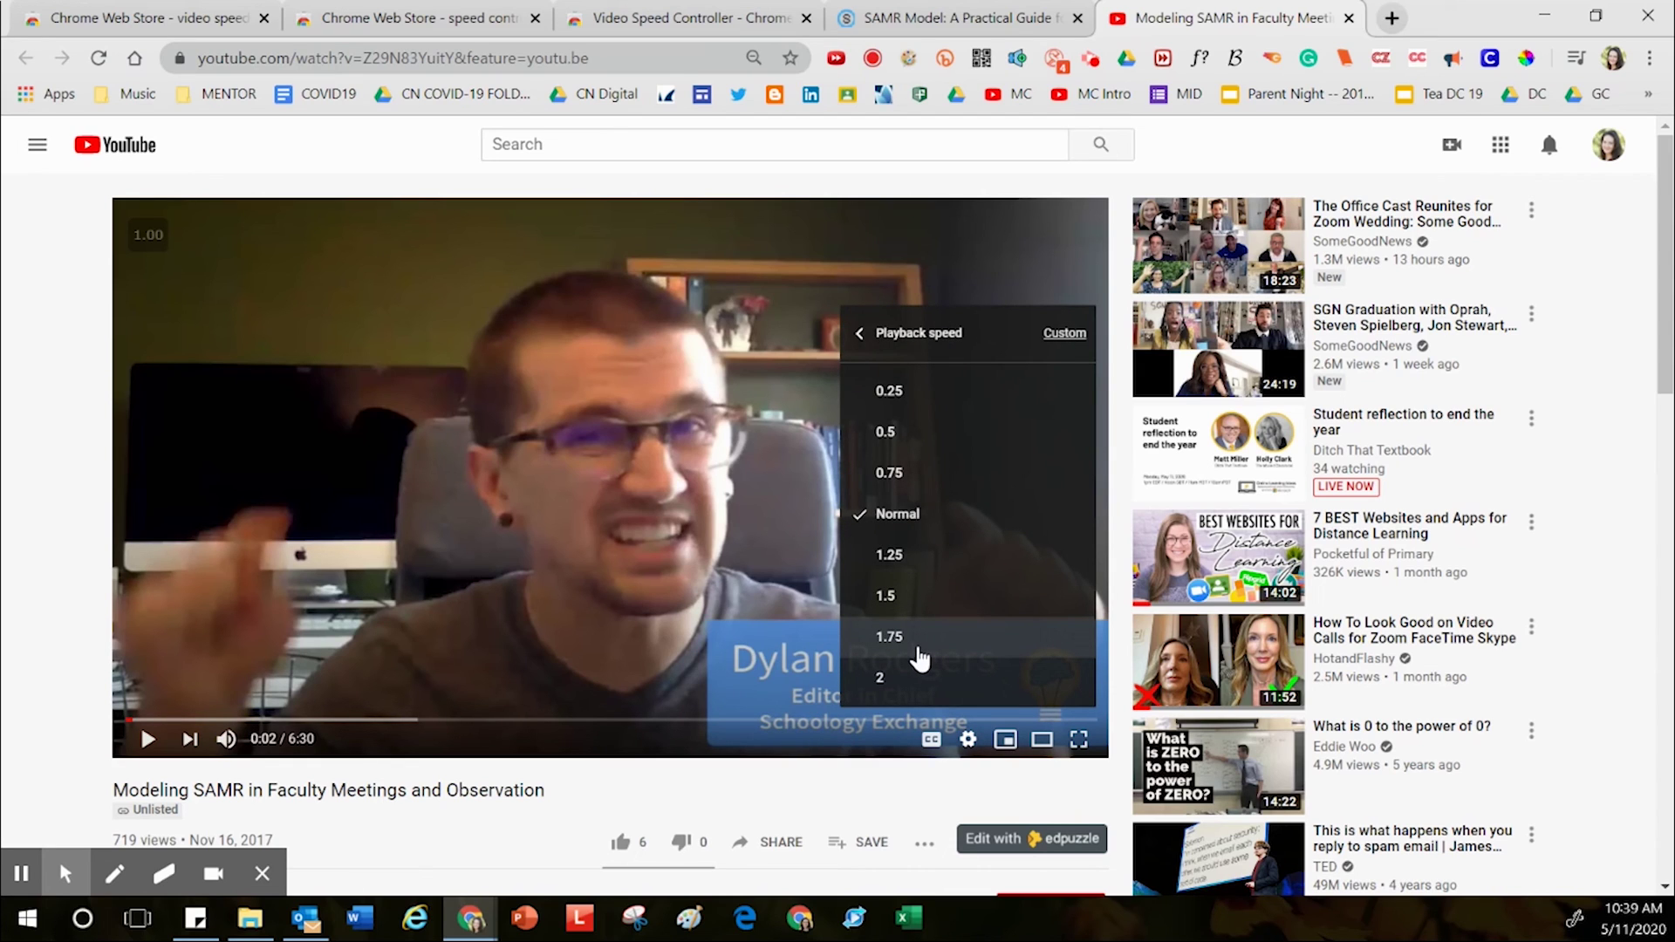
pyautogui.click(942, 19)
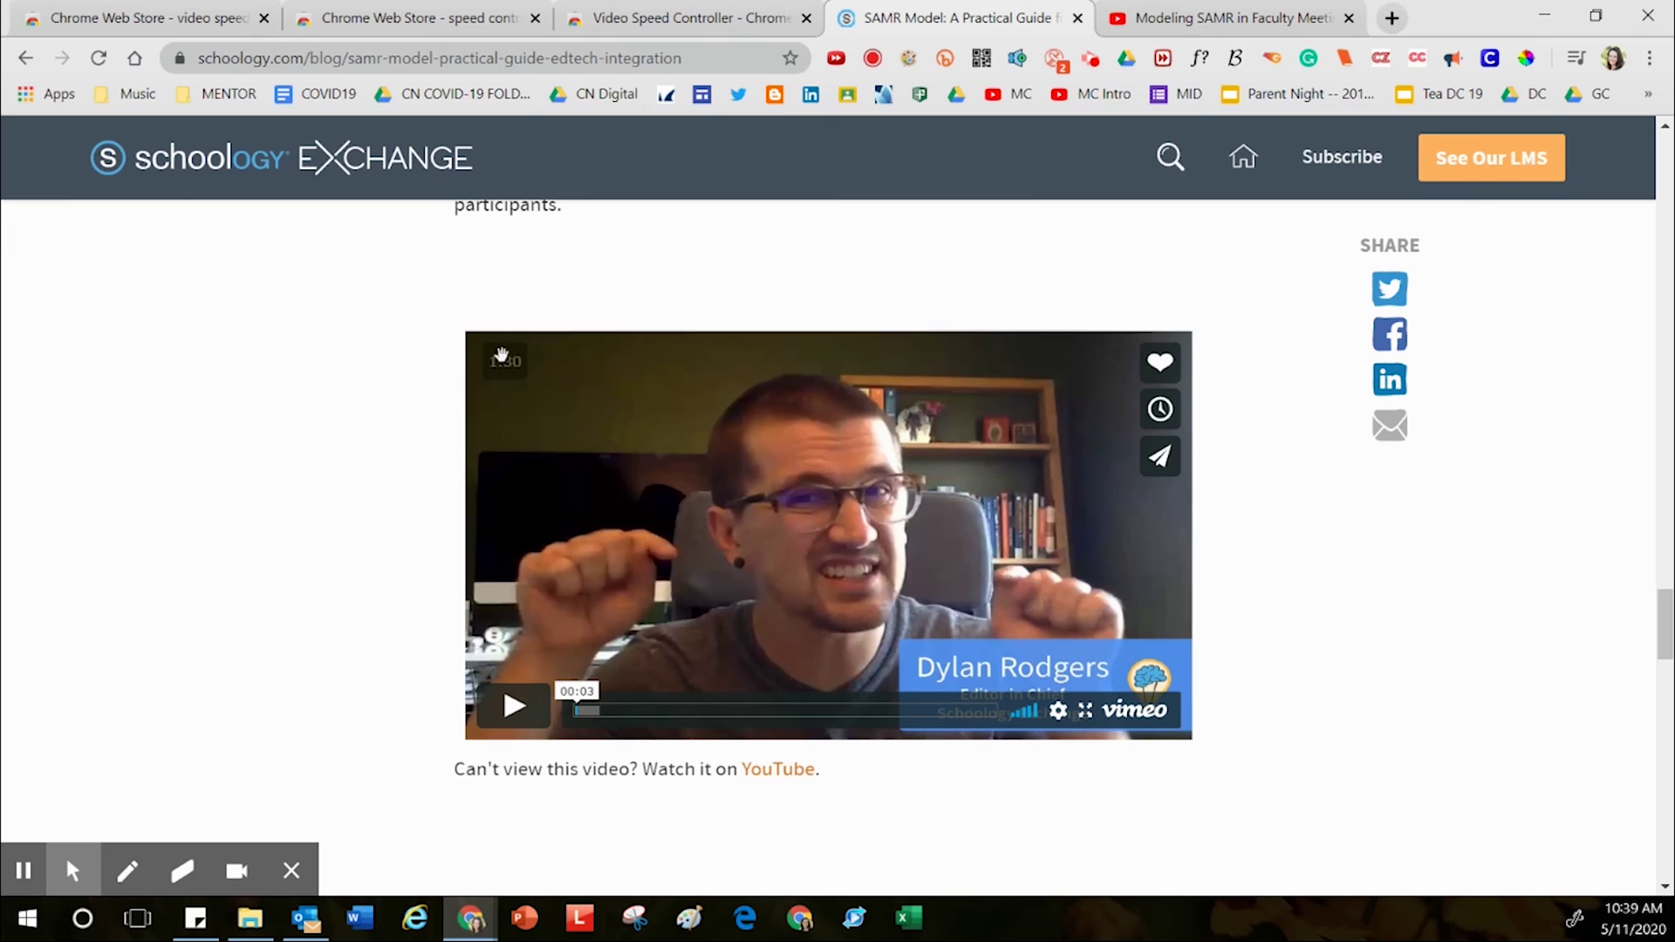
pyautogui.moveTo(506, 363)
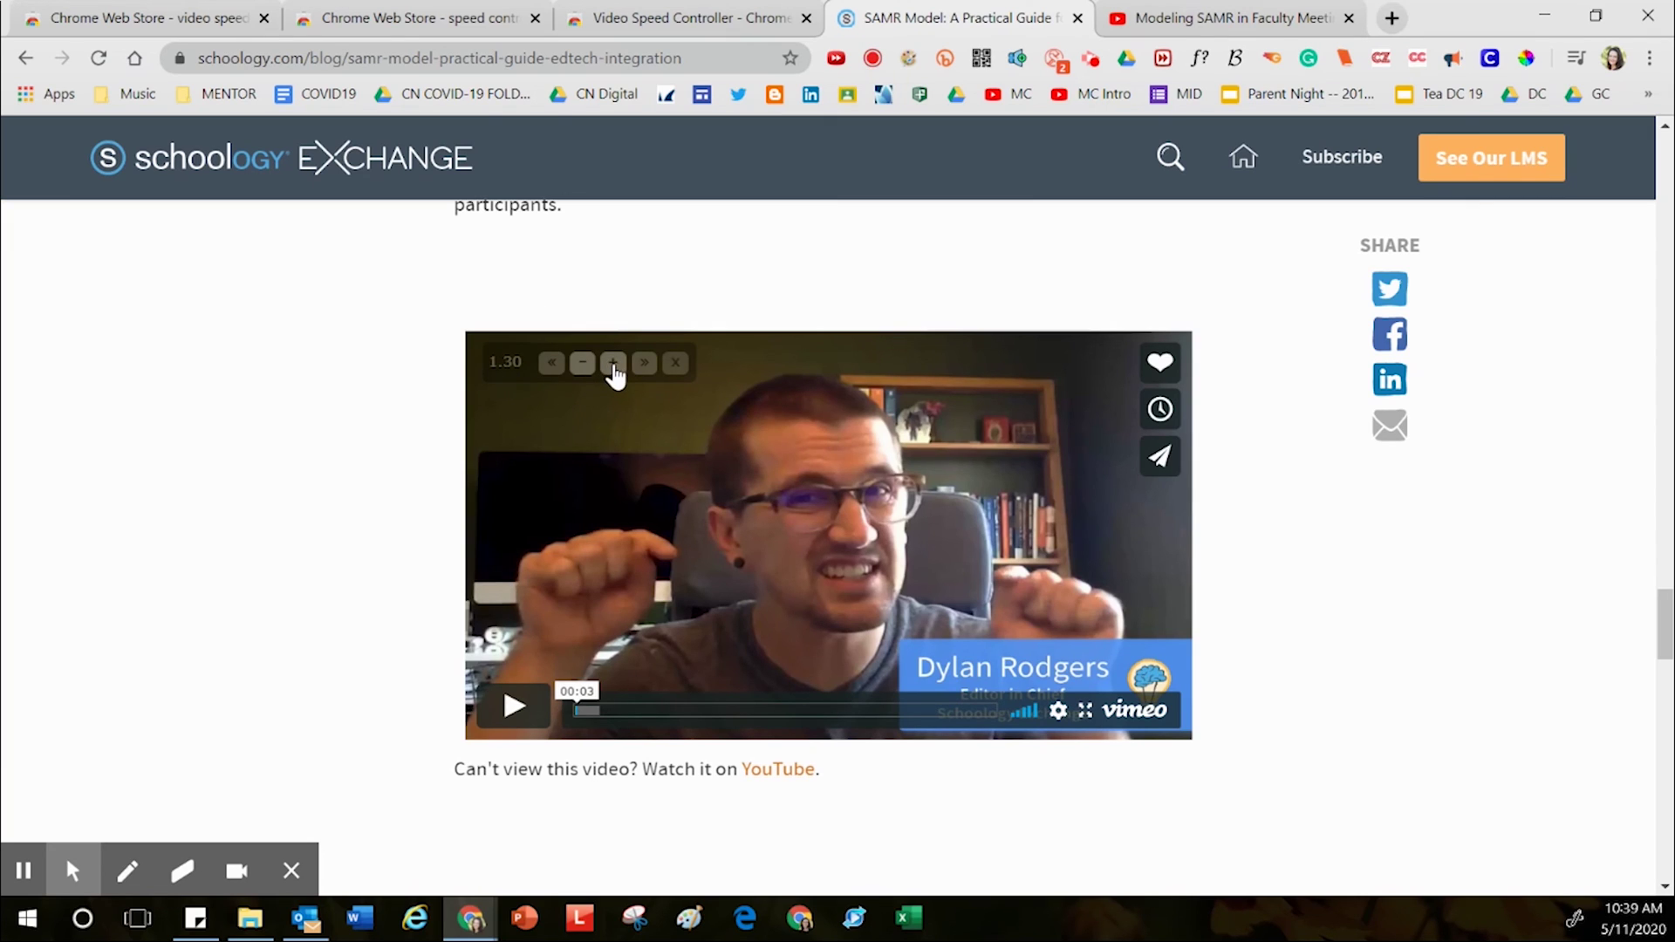
# Step: Raise the Vimeo video's overlay speed step by step from 1.30 to 2.70
pyautogui.click(613, 367)
pyautogui.click(615, 367)
pyautogui.click(615, 367)
pyautogui.click(615, 366)
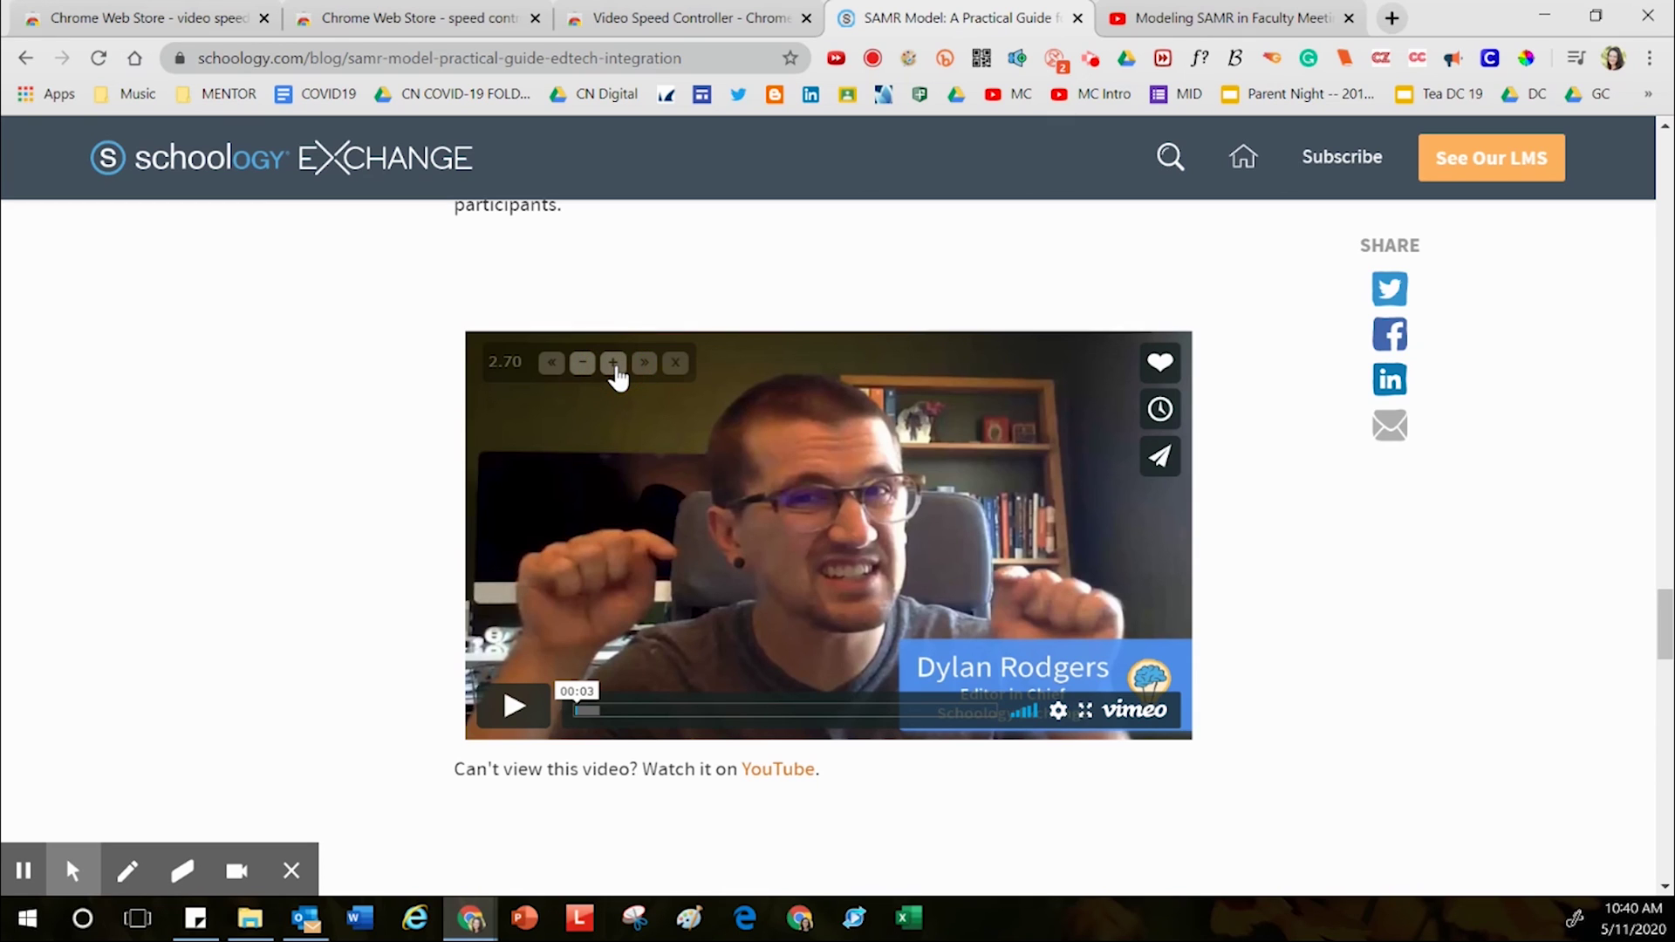